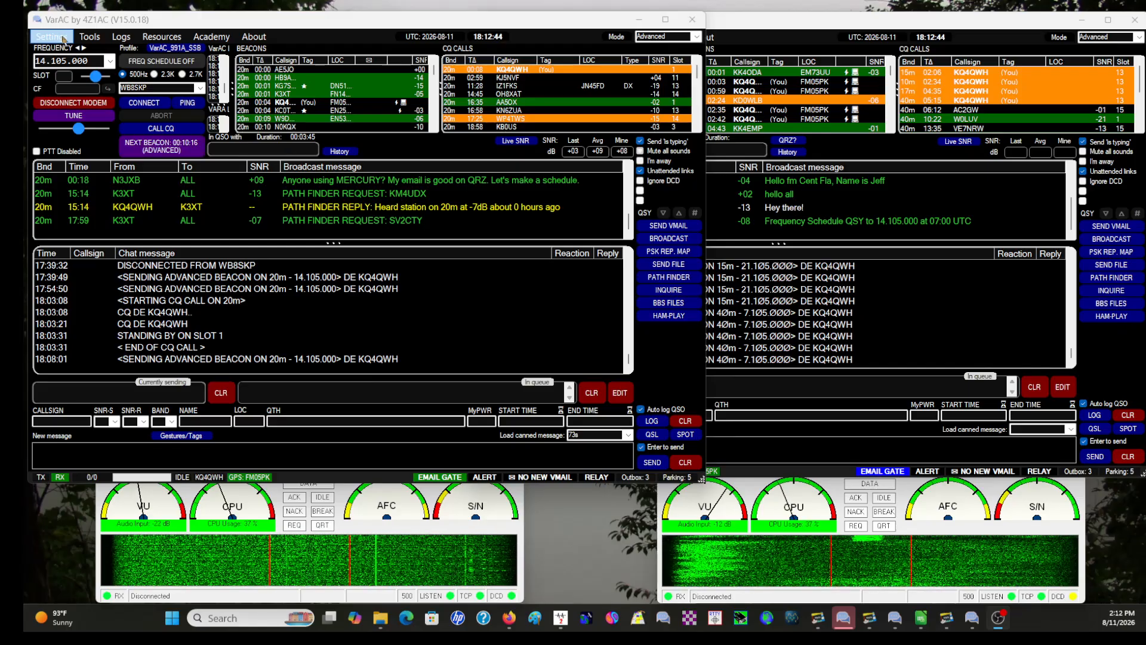
- Review the operator's callsign, contact and station details in My Information, and close it without changes
left_click(63, 39)
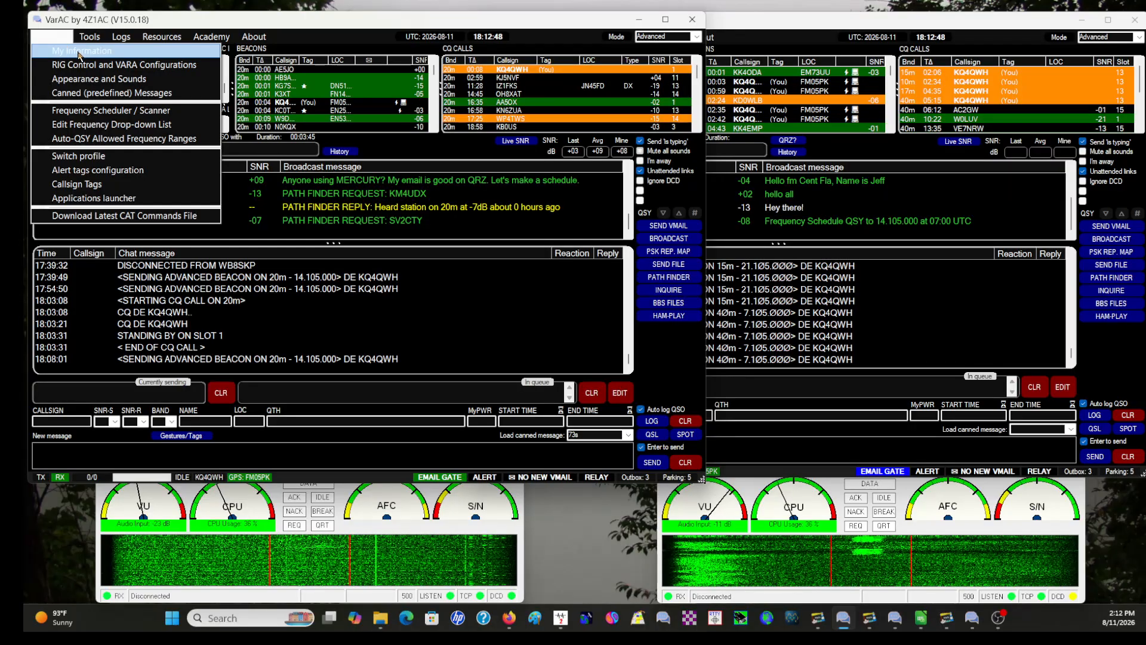
left_click(80, 53)
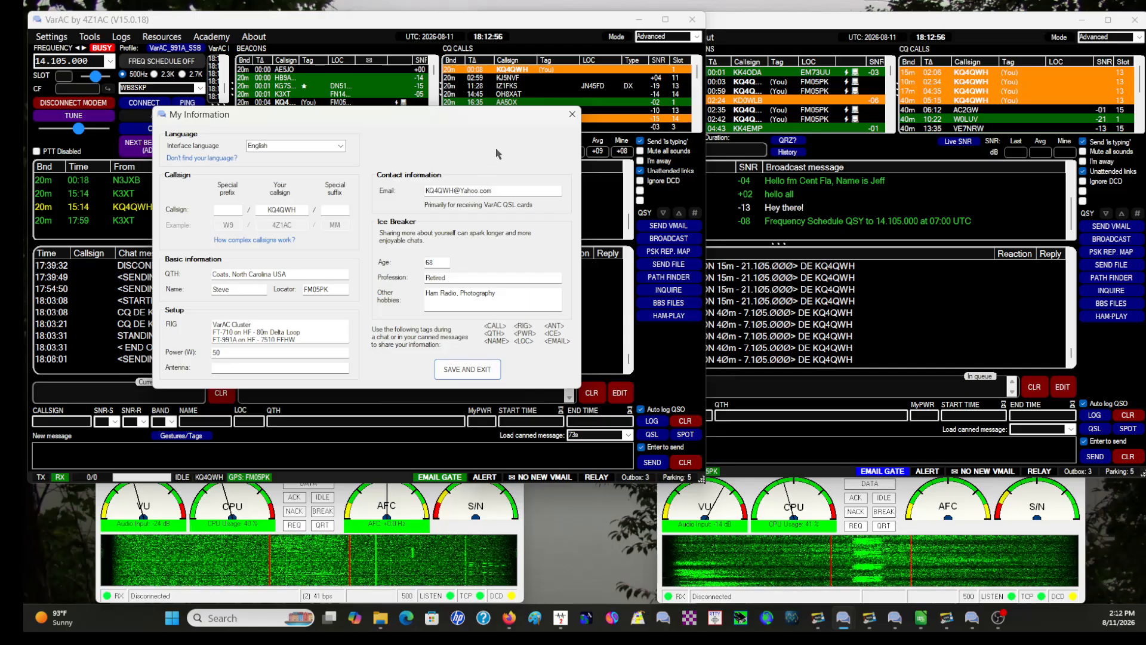
left_click(572, 116)
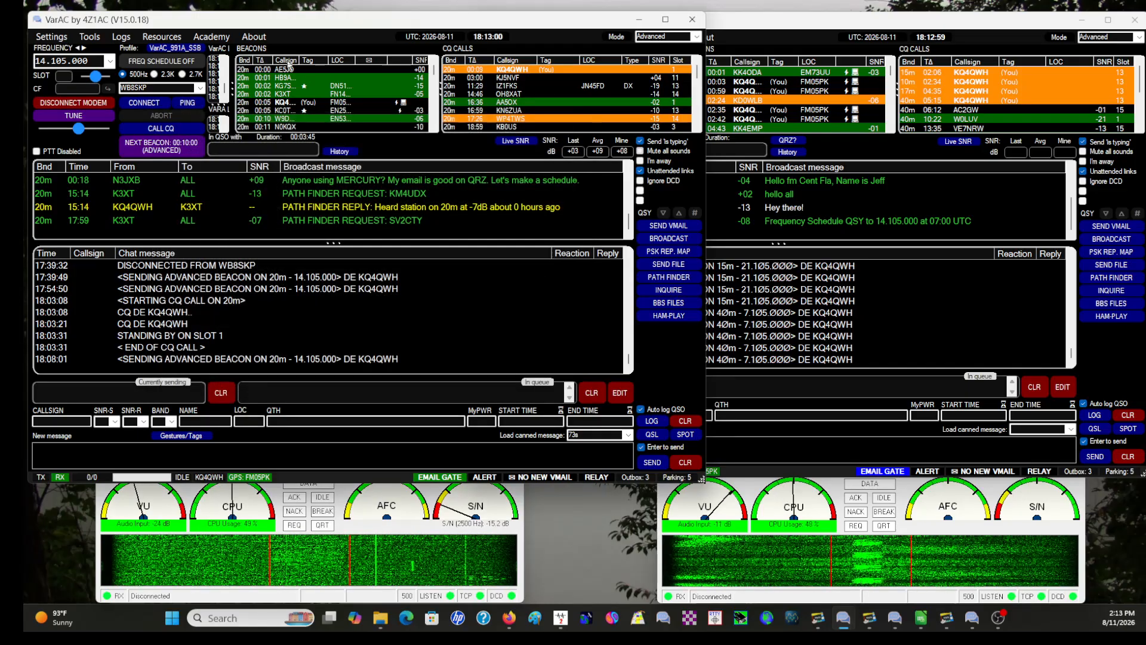
- Review the RIG control and VARA modem settings, including the file browser for the VARA file path, leaving the path as is
left_click(54, 37)
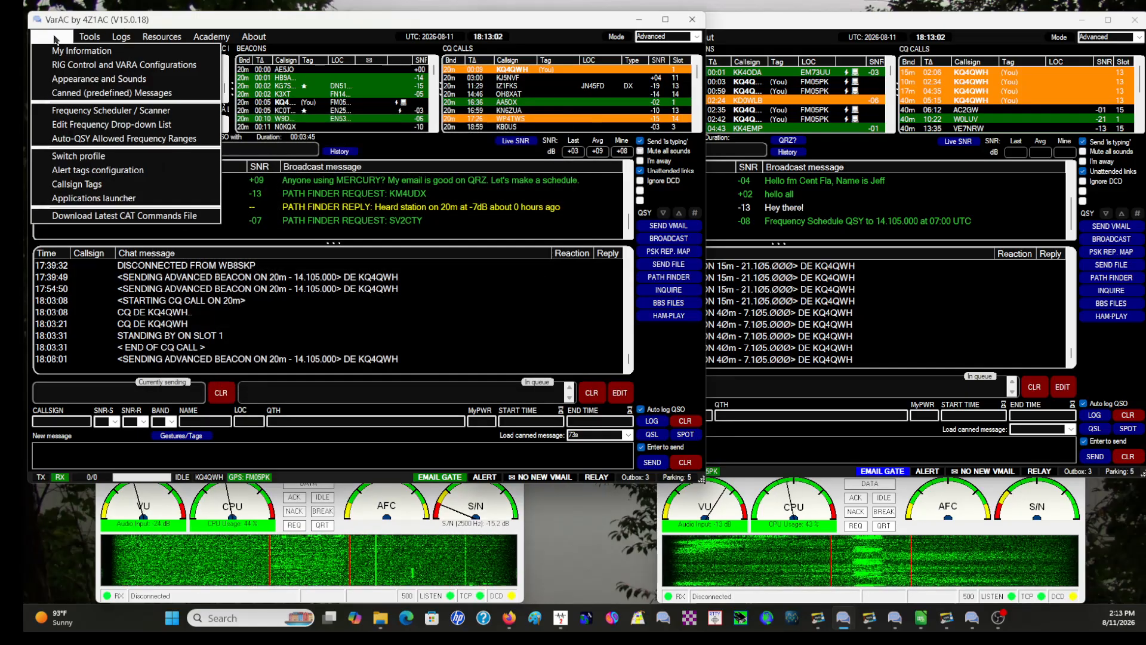
left_click(64, 65)
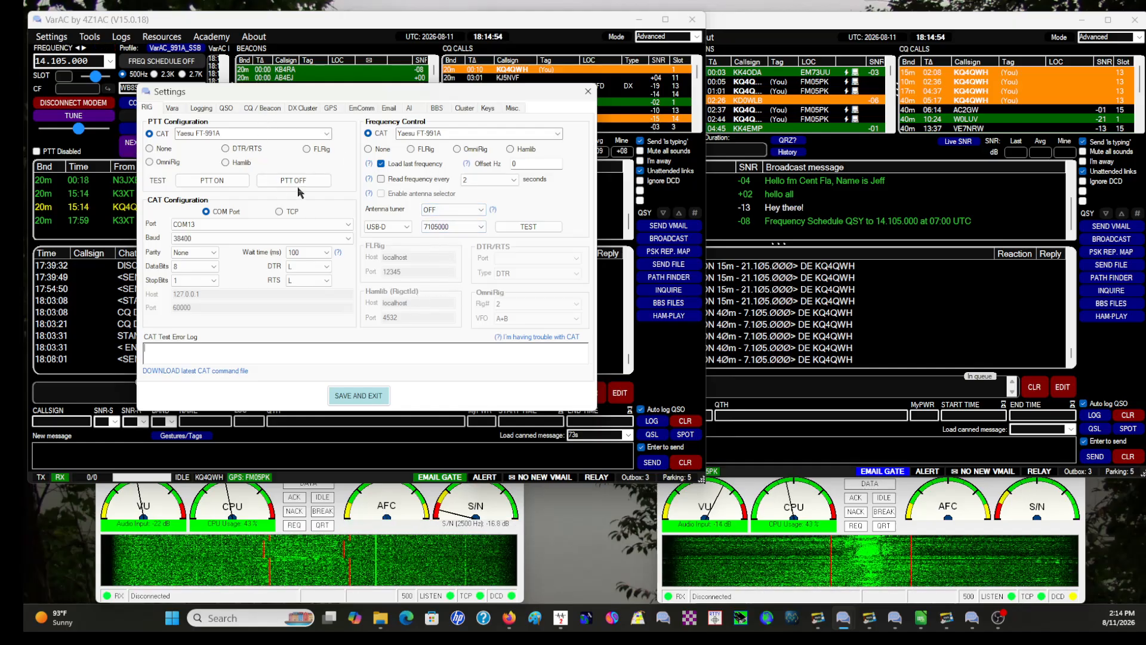
left_click(178, 109)
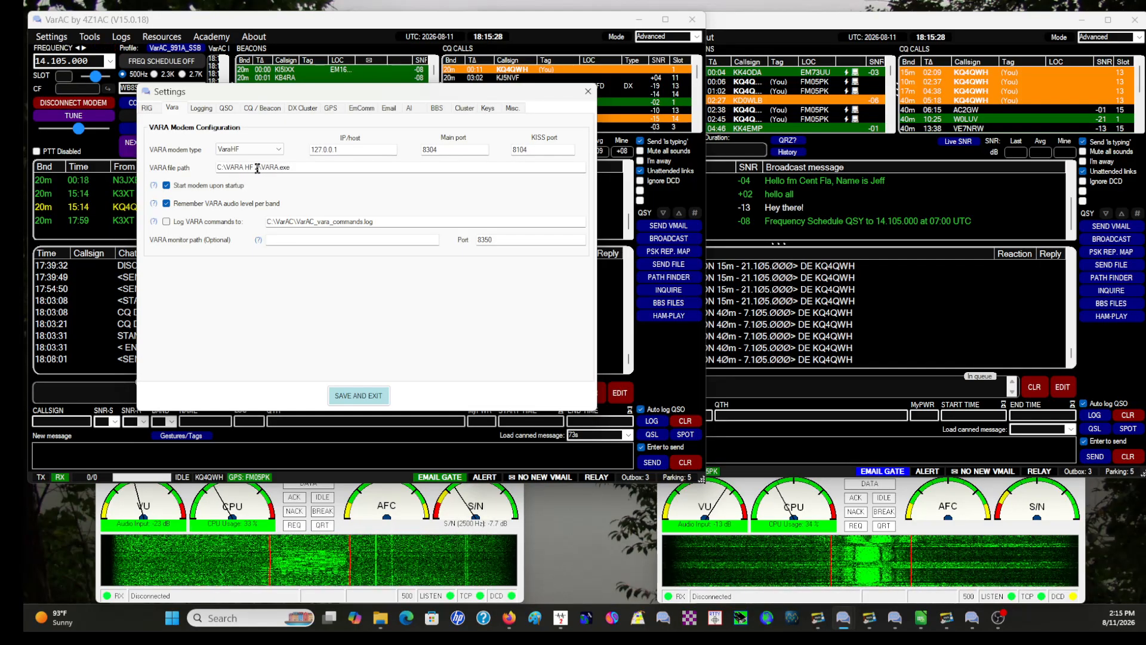
left_click(310, 168)
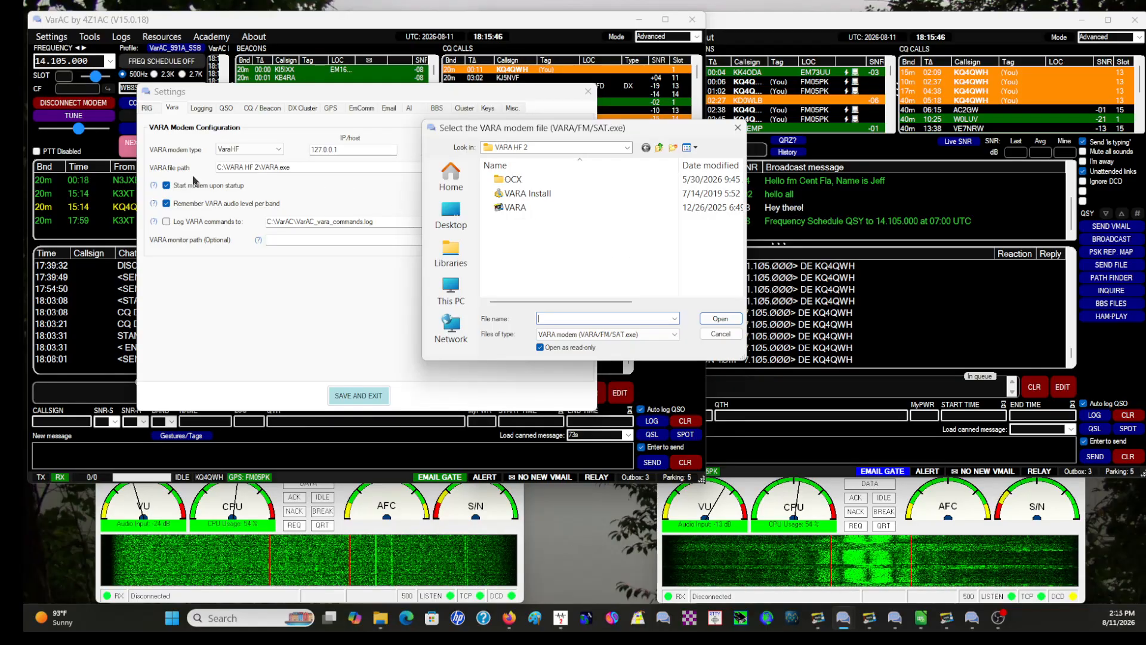
left_click(728, 334)
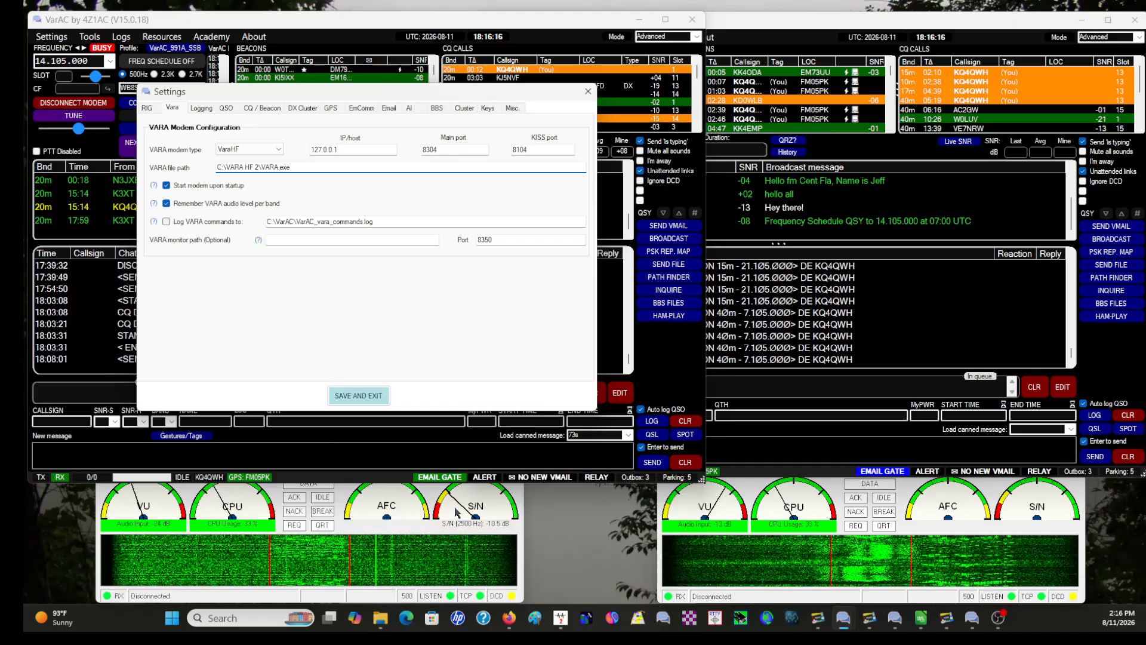
- Examine the TCP ports, licence and connection options in the VARA HF modem's setup, and close it
left_click(368, 527)
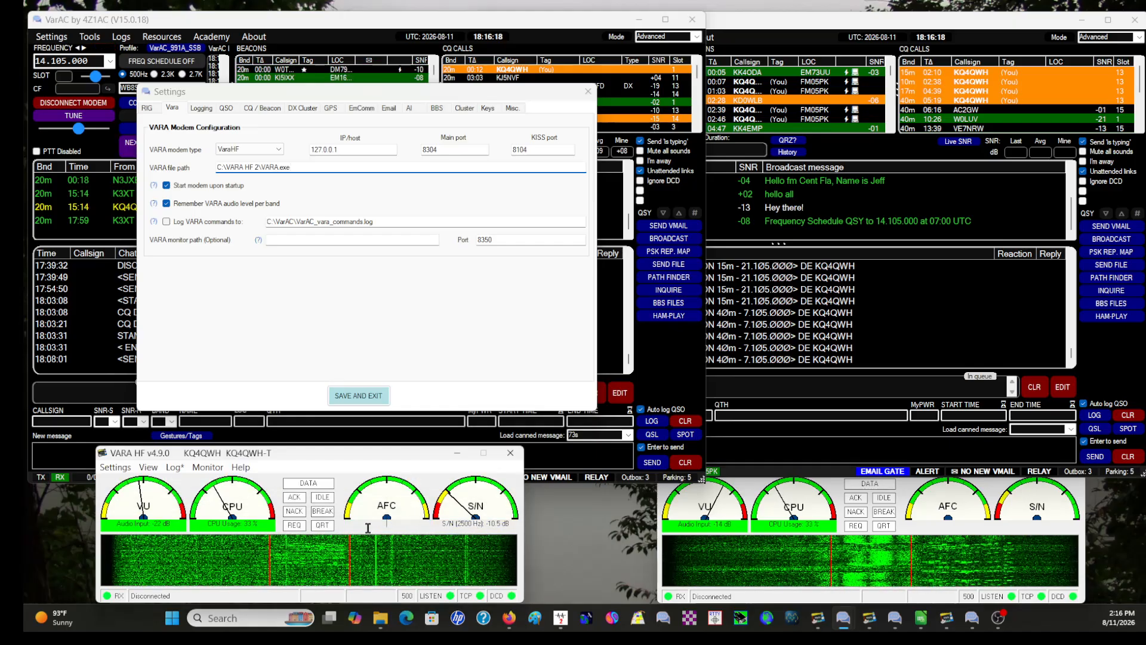
left_click(113, 467)
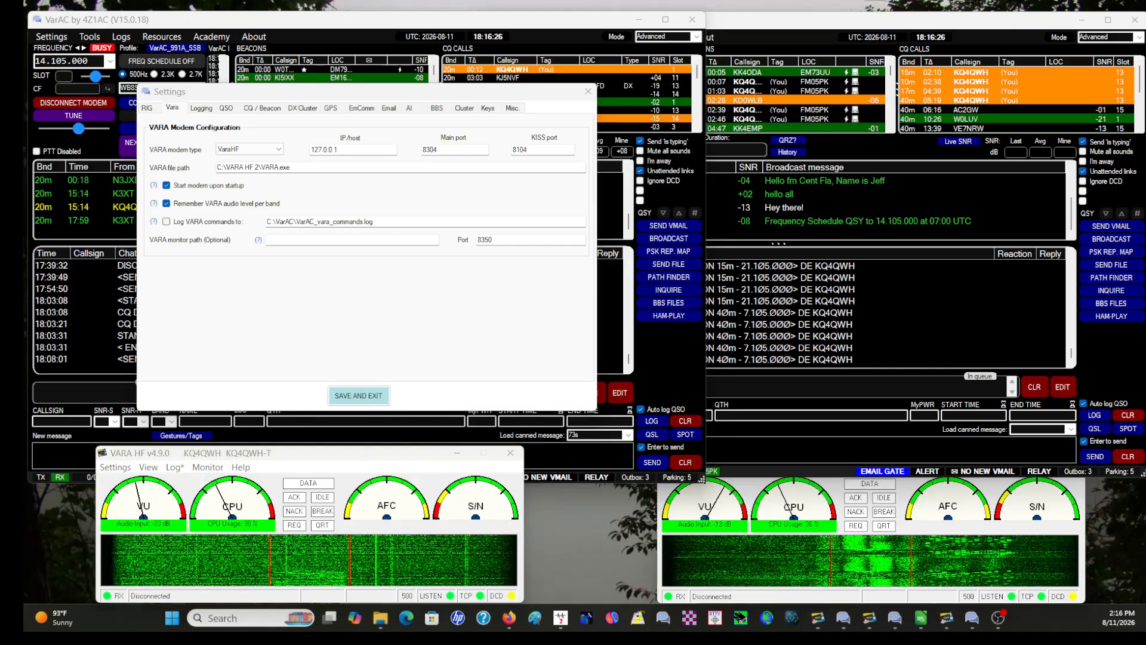
left_click_drag(24, 113, 668, 78)
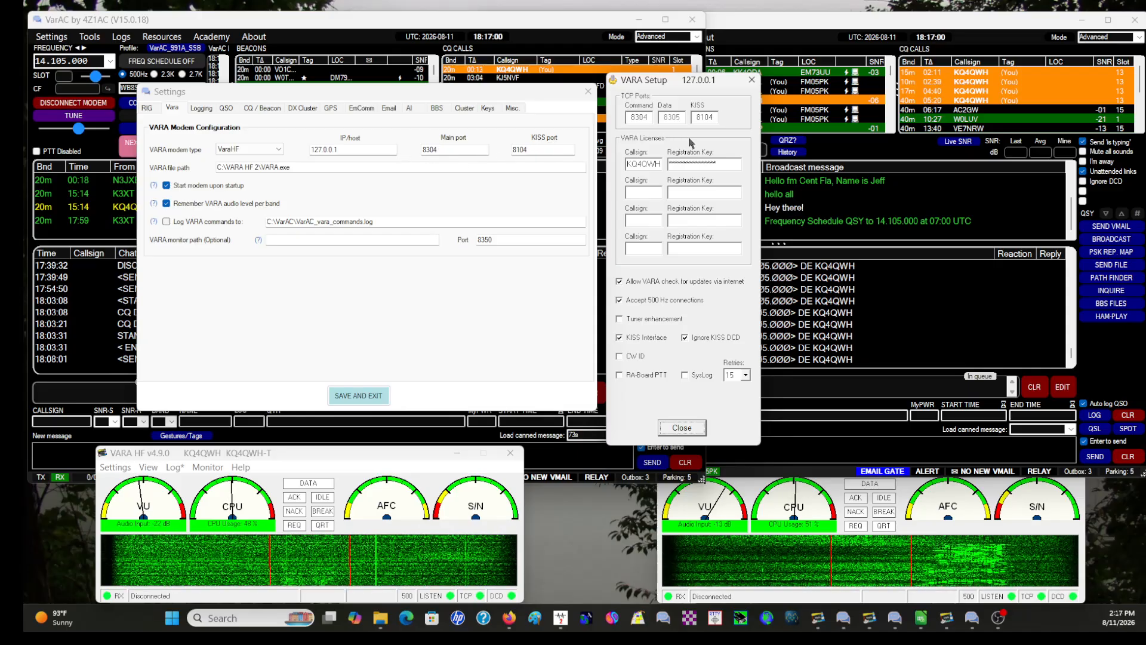
left_click(752, 80)
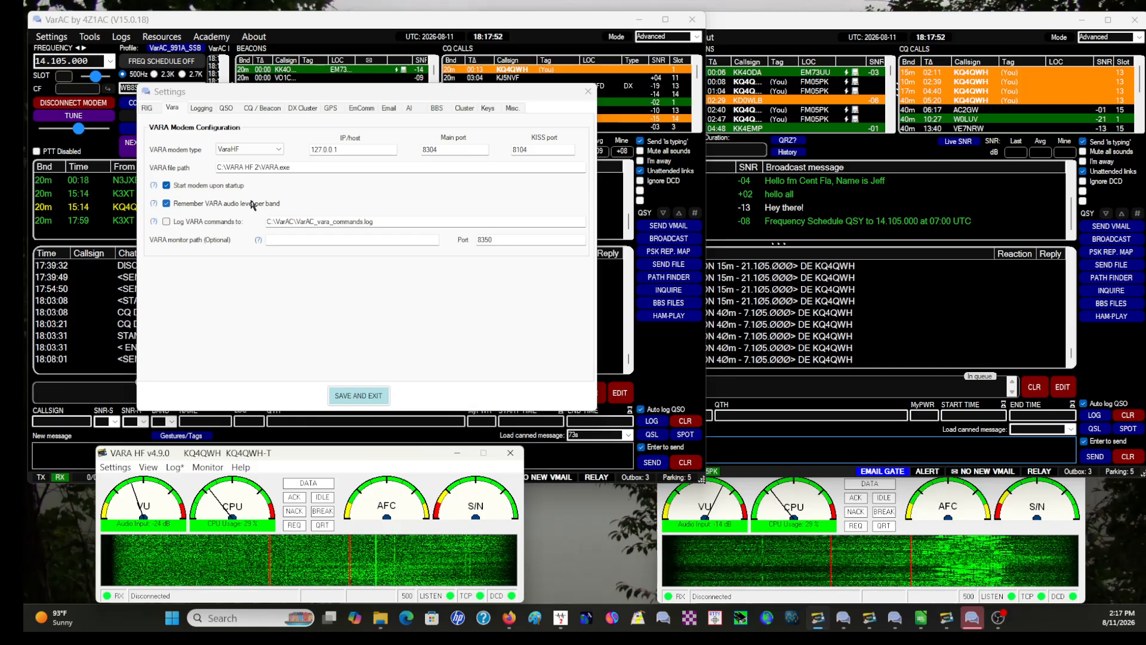
- Review the Logging and QSO settings, including the choices for the callsigns dropdown
left_click(210, 110)
left_click(209, 110)
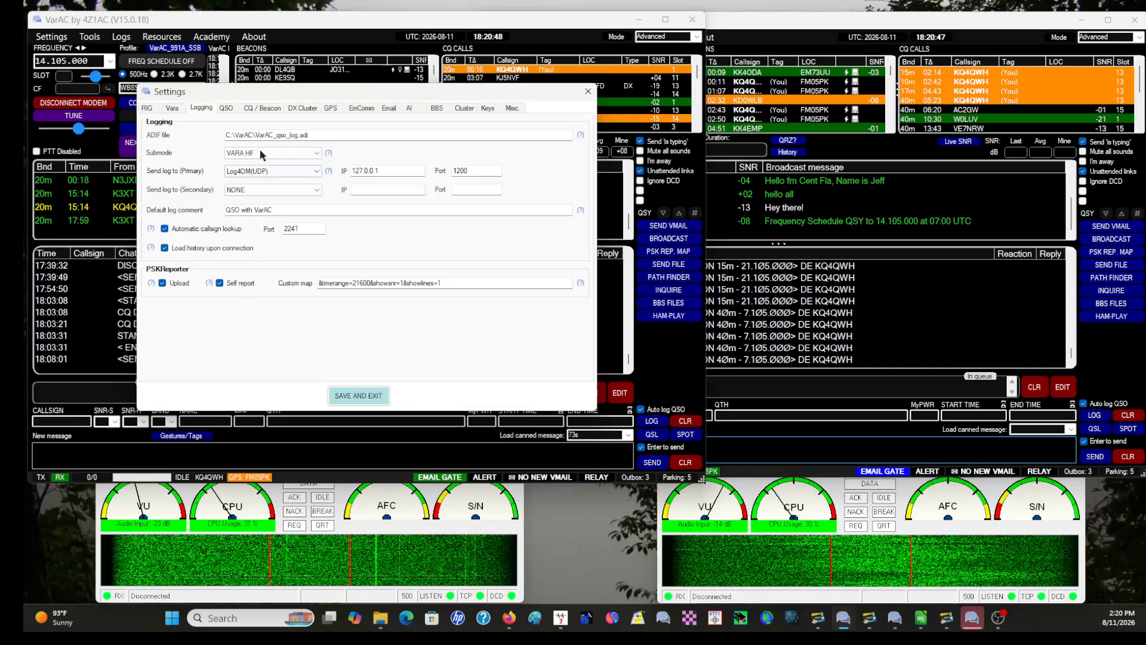
left_click(227, 109)
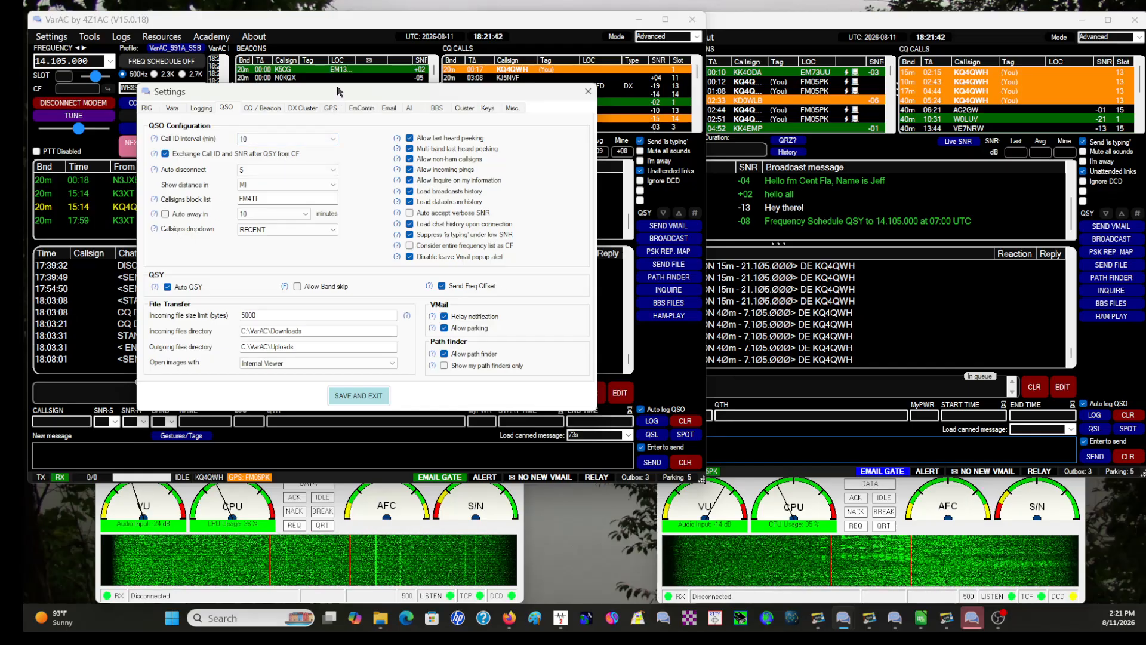
left_click_drag(339, 97, 644, 67)
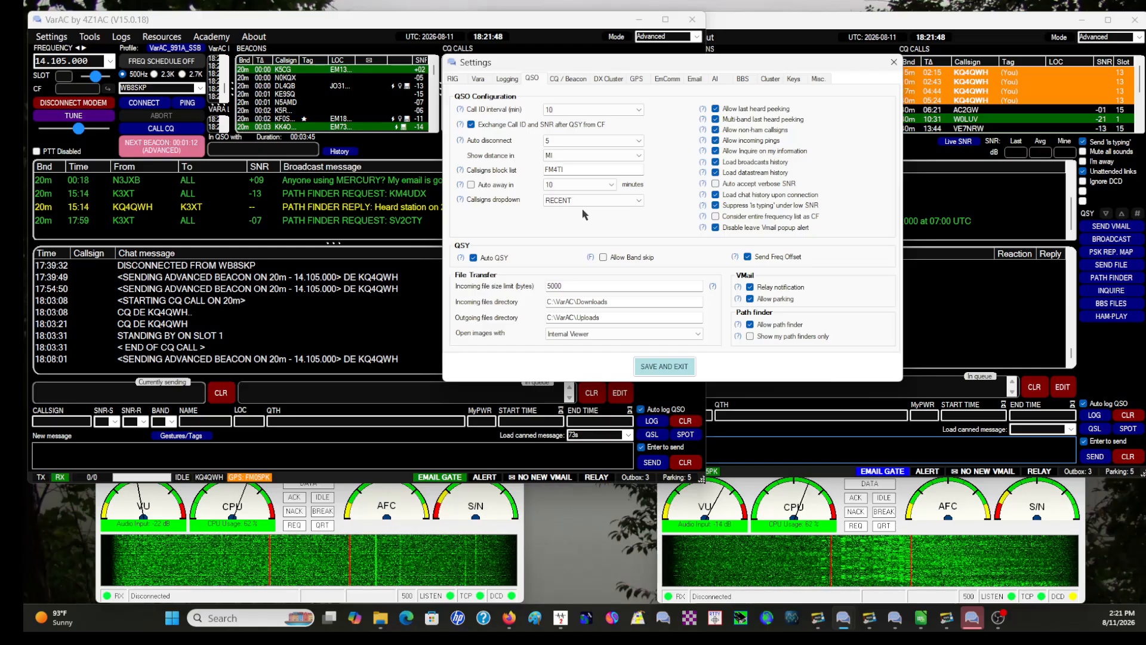
left_click(642, 204)
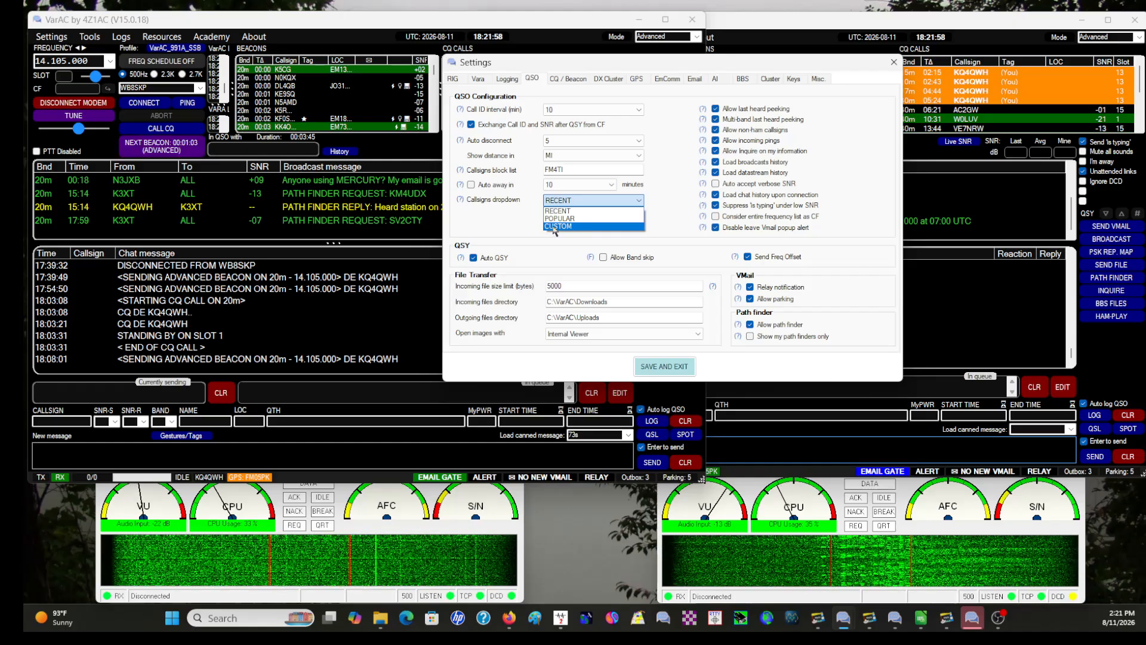
left_click(661, 191)
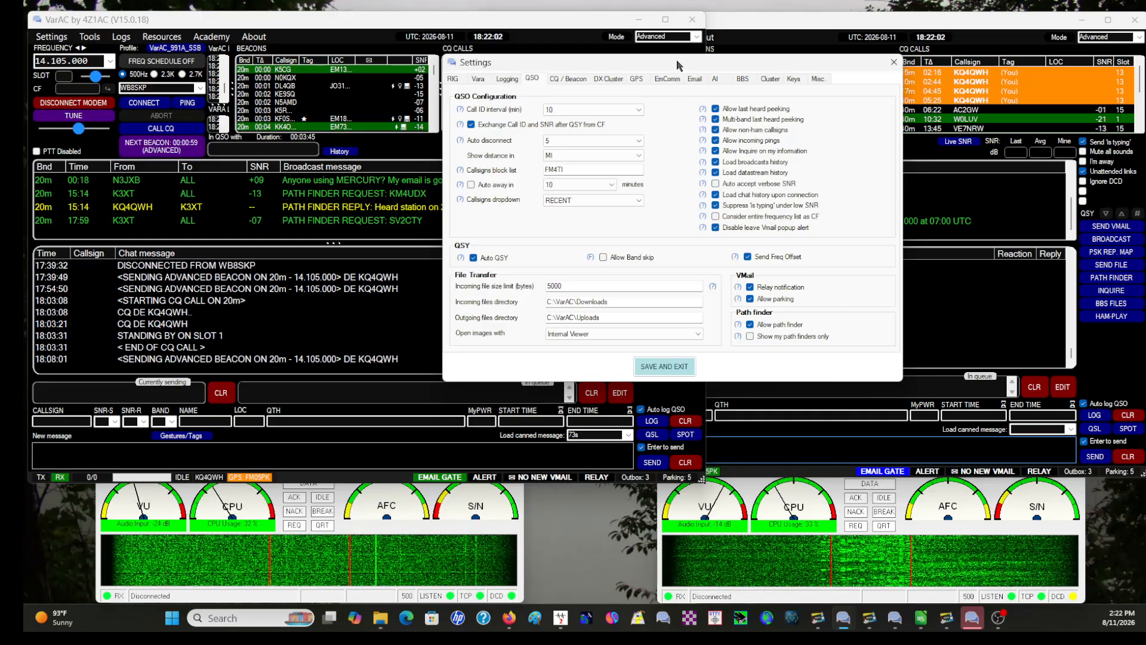
left_click_drag(676, 59, 367, 62)
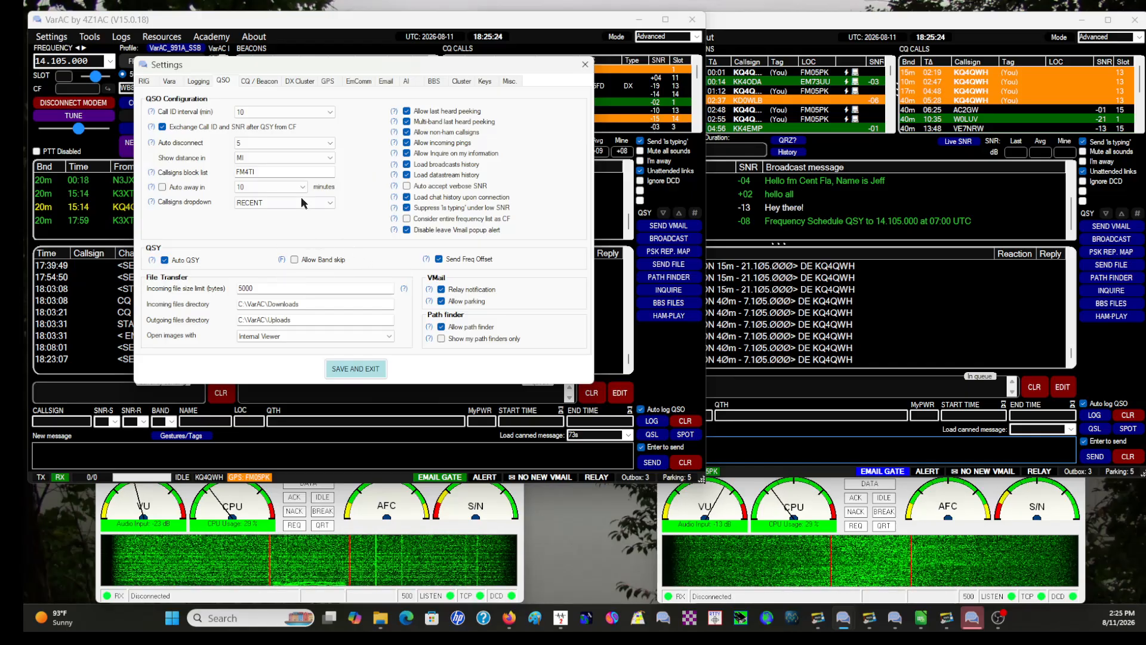
- Review the CQ and beacon settings, including the available beacon types
left_click(267, 83)
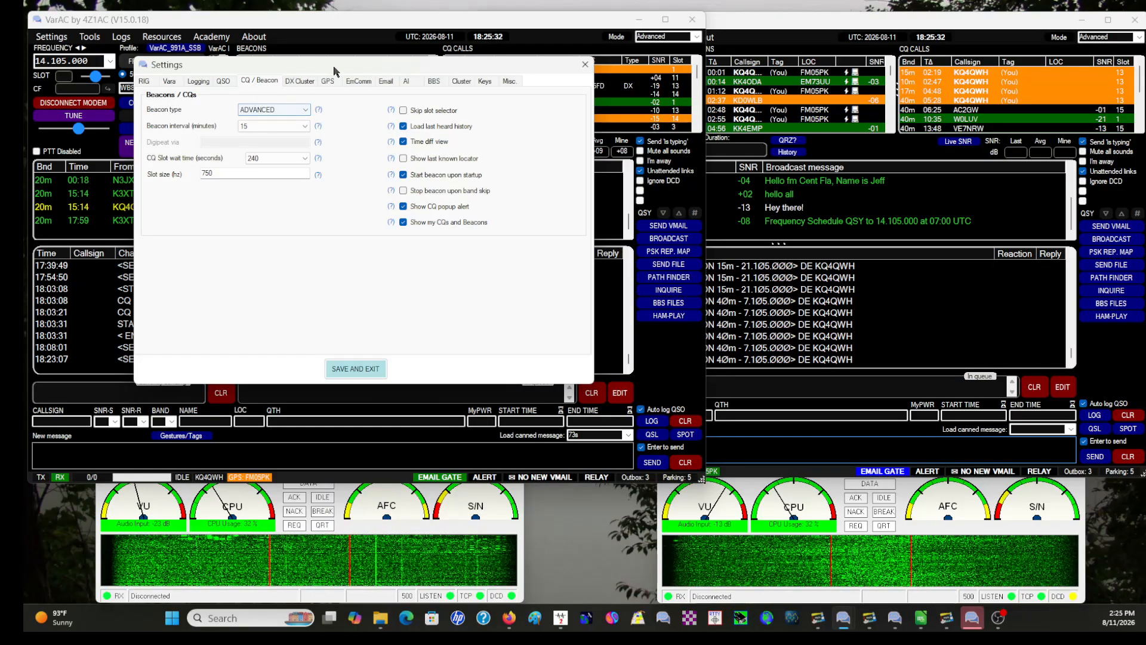
left_click_drag(343, 59, 459, 163)
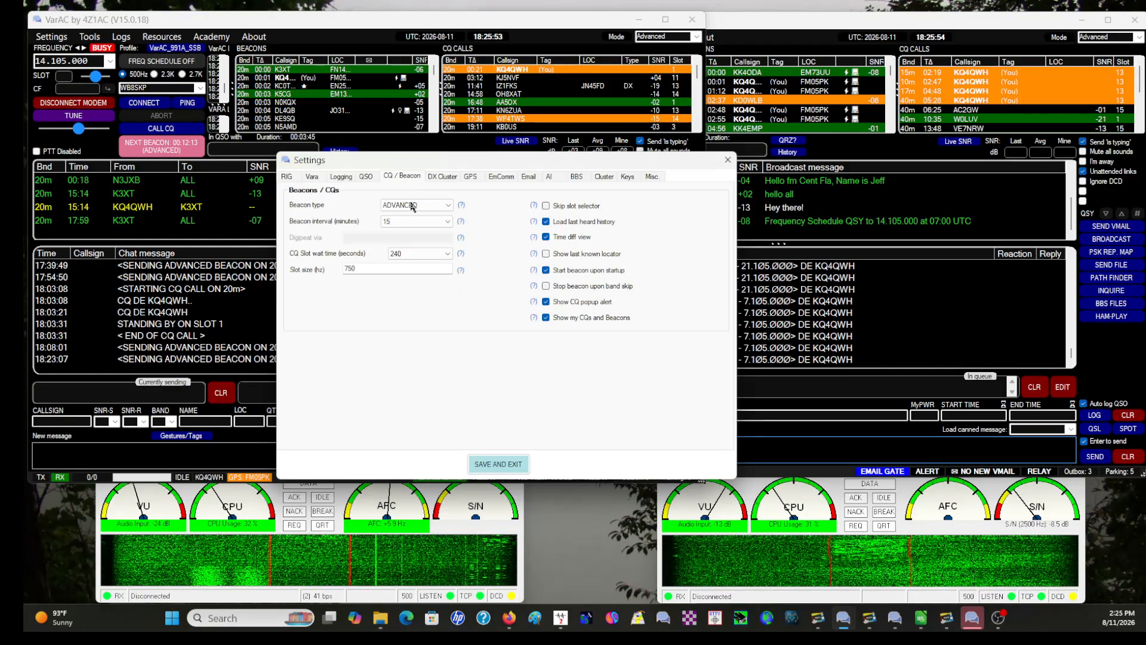
left_click(449, 206)
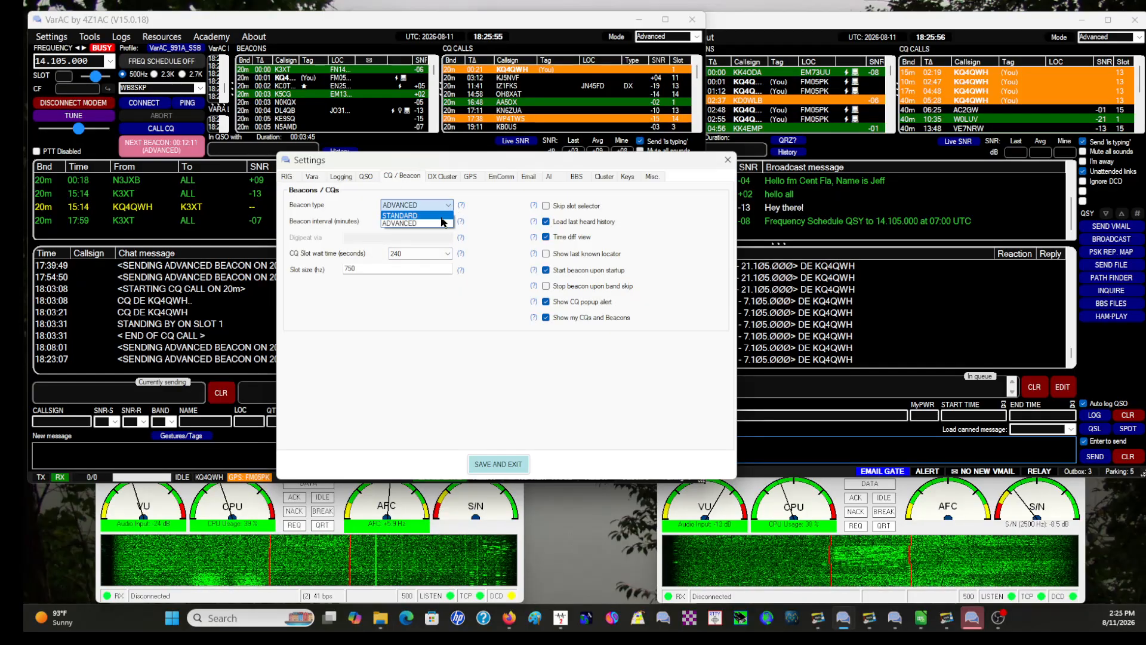
left_click(511, 208)
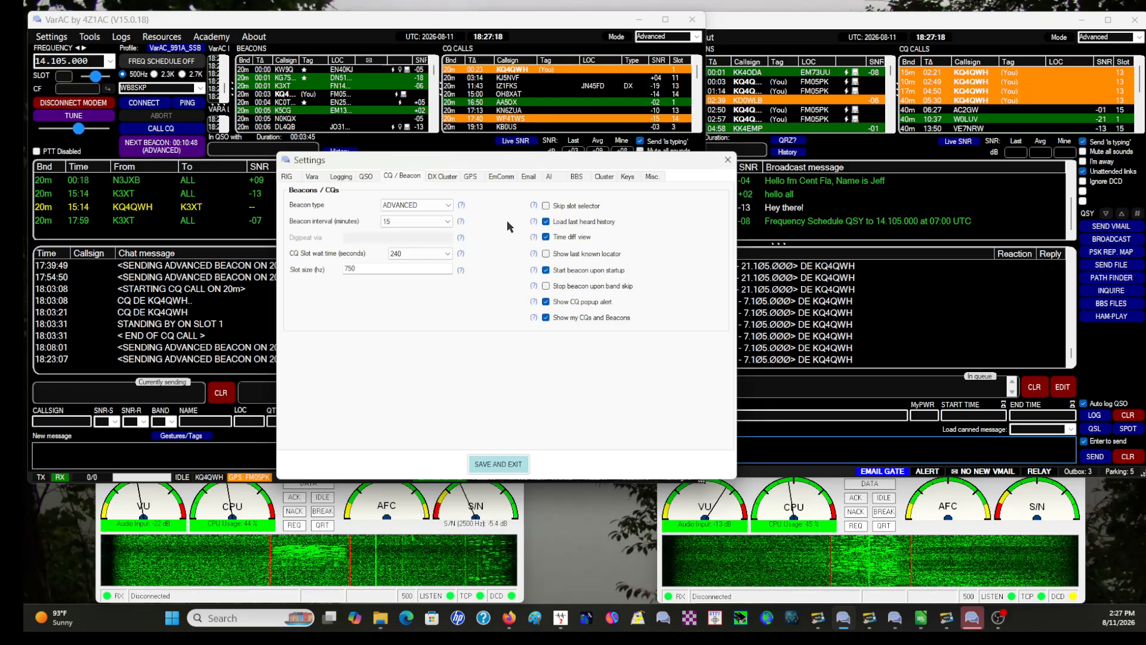
- Check the DX Cluster upload settings, revisiting the QSO and PSKReporter logging options for comparison
left_click(449, 177)
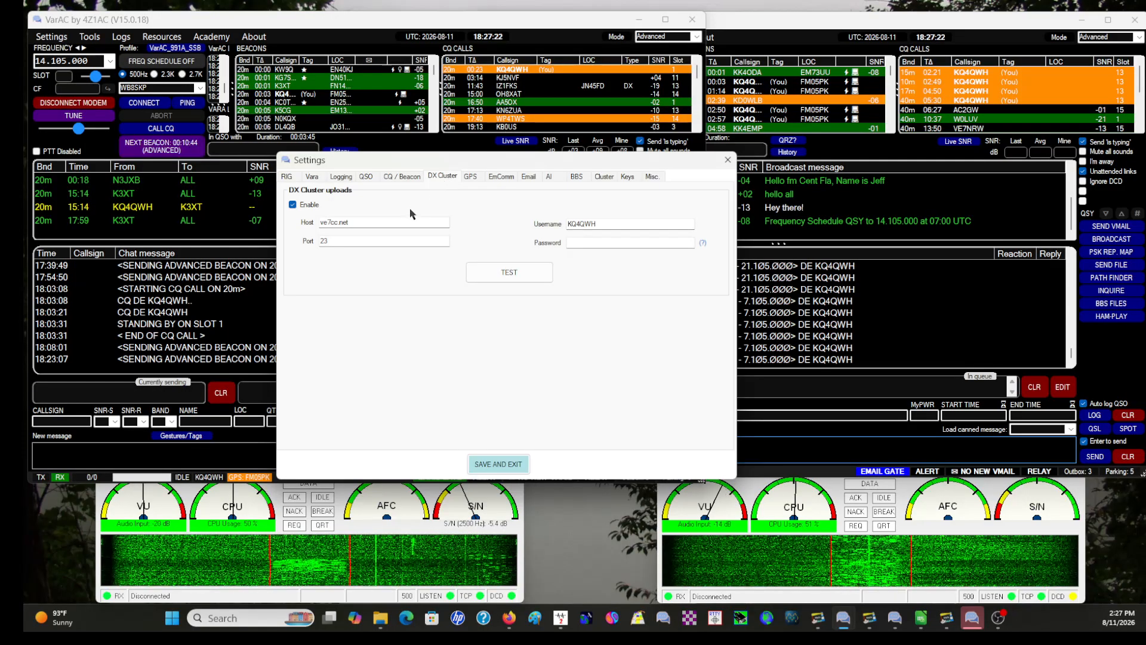
left_click(365, 178)
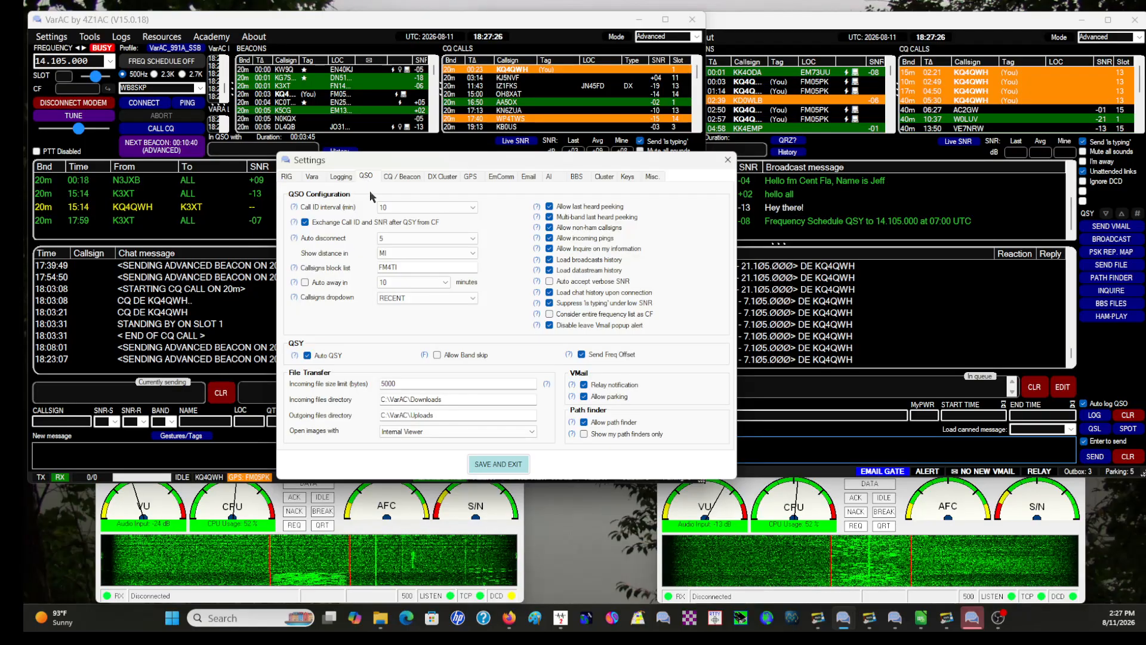
left_click(341, 177)
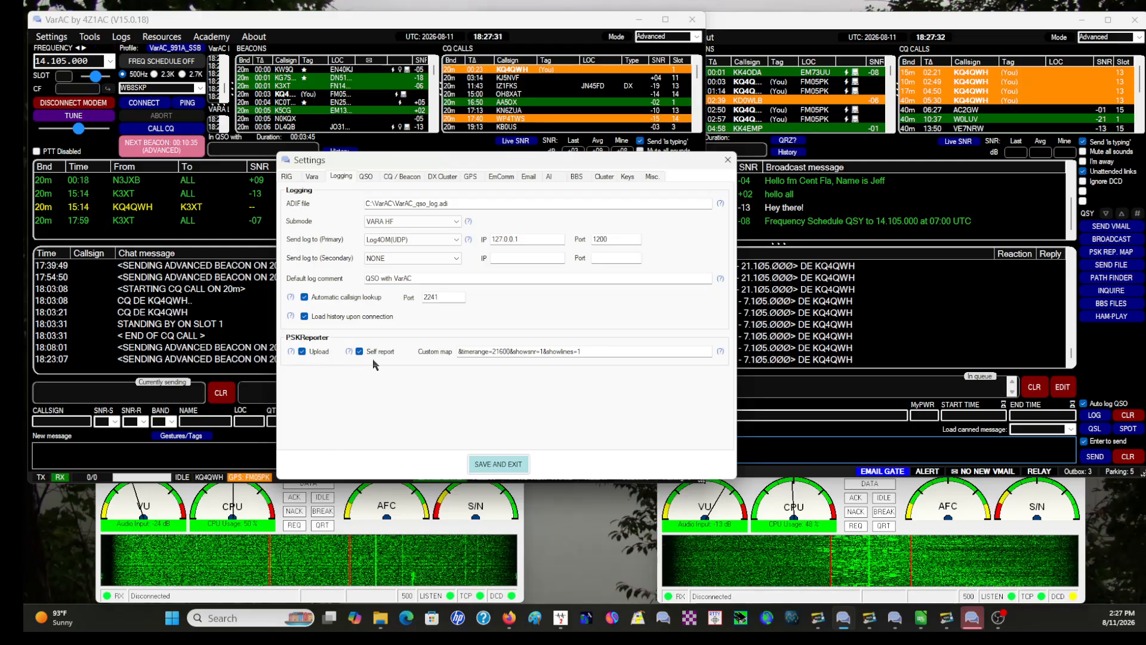
left_click(443, 177)
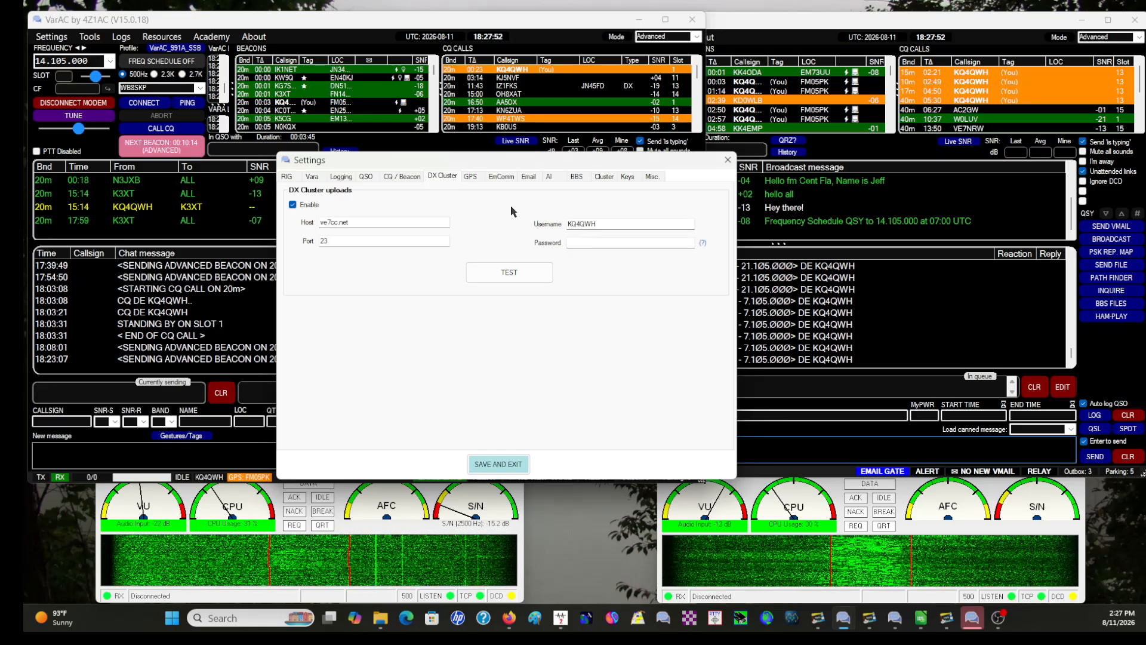
- Review the GPS, EmComm, Email gateway, AI gateway and BBS settings
left_click(469, 177)
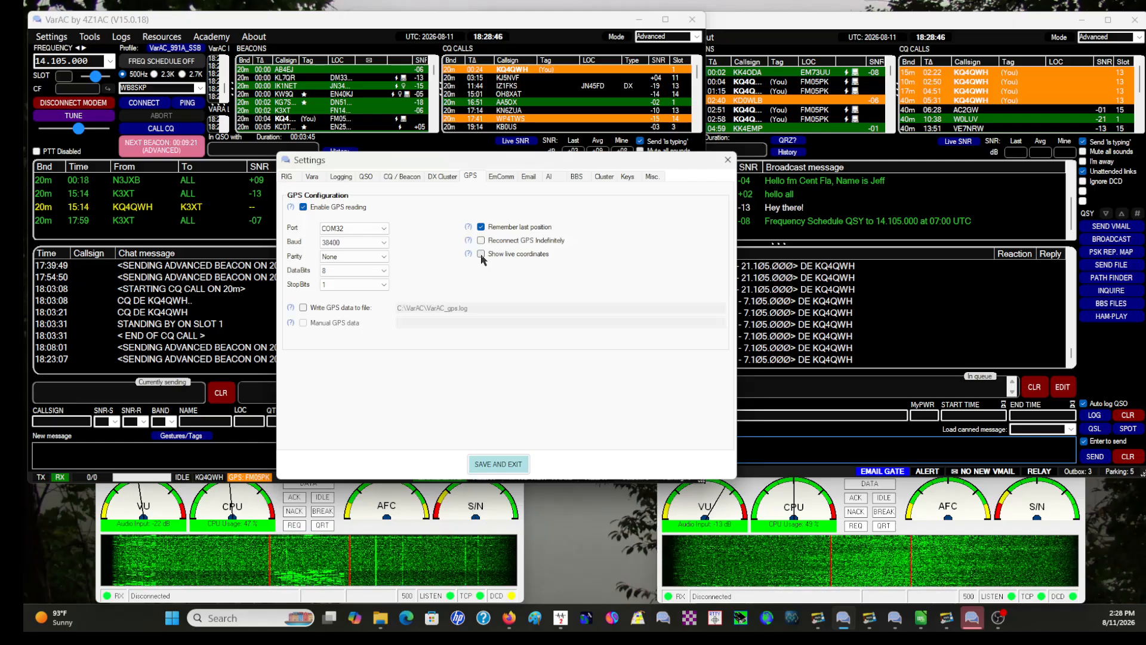
left_click(505, 178)
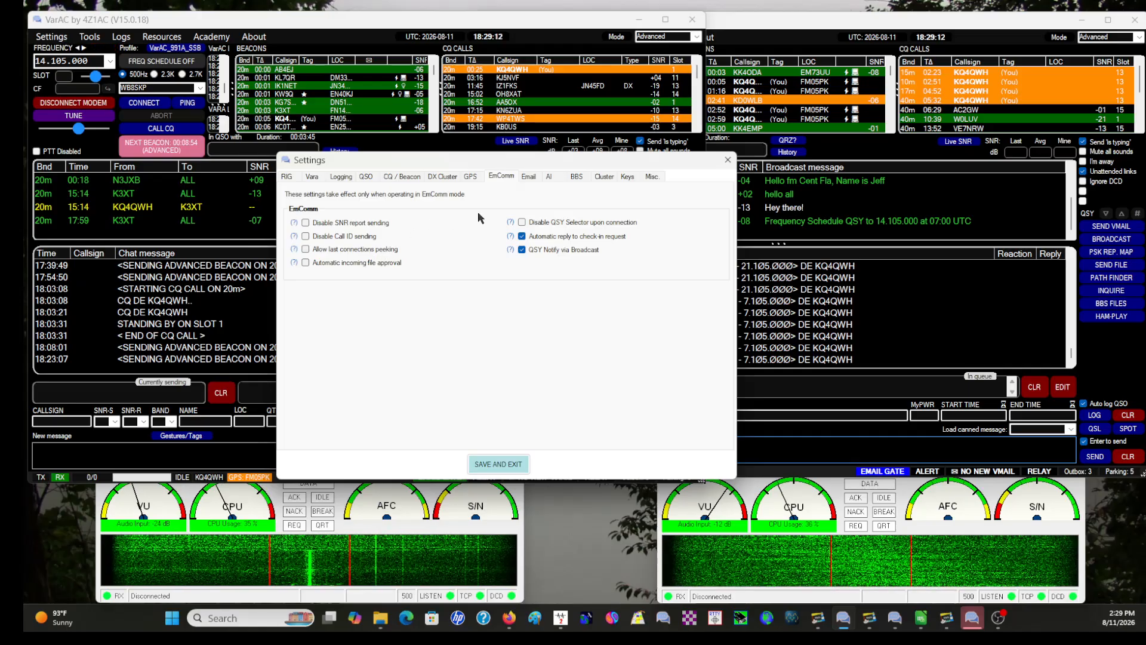
left_click(530, 177)
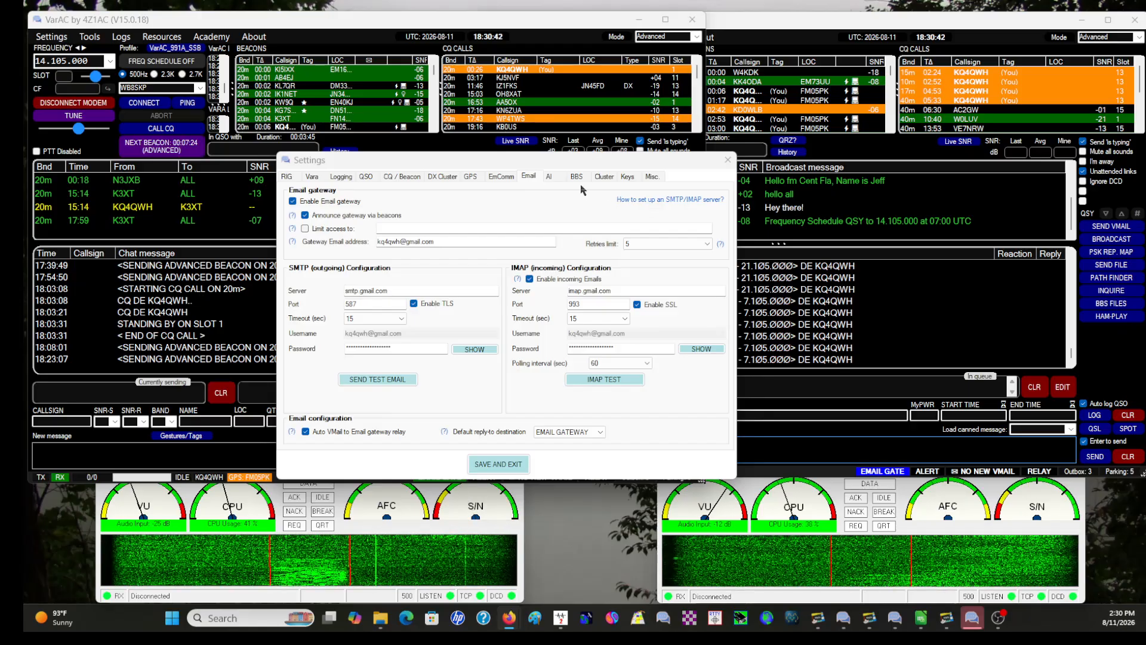
left_click(551, 175)
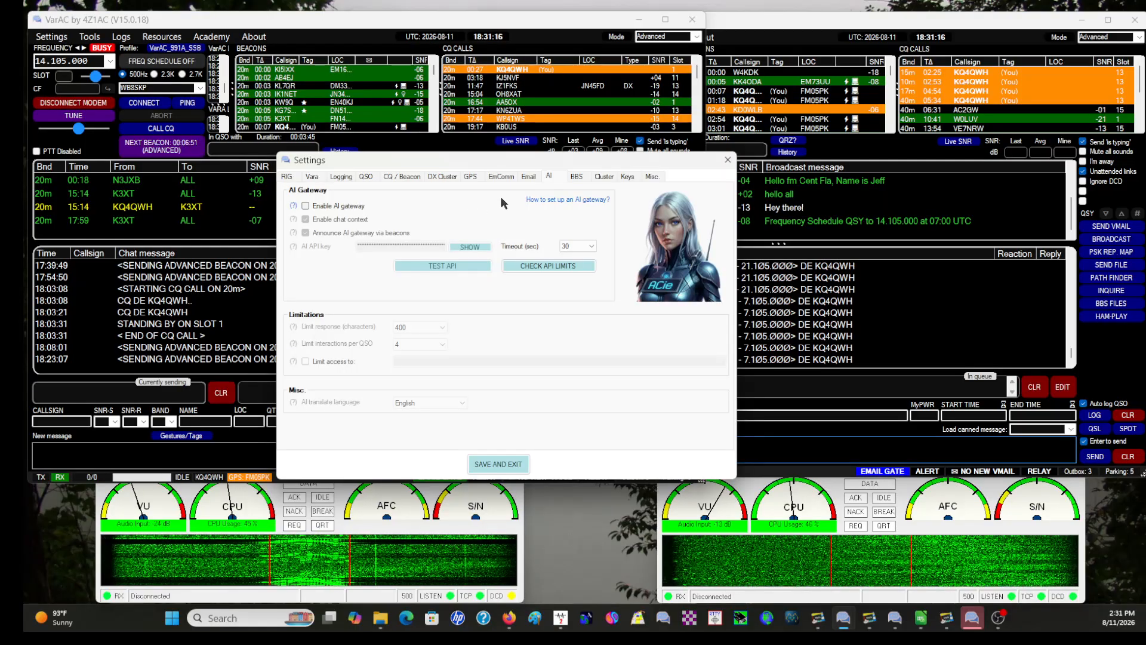
left_click(578, 178)
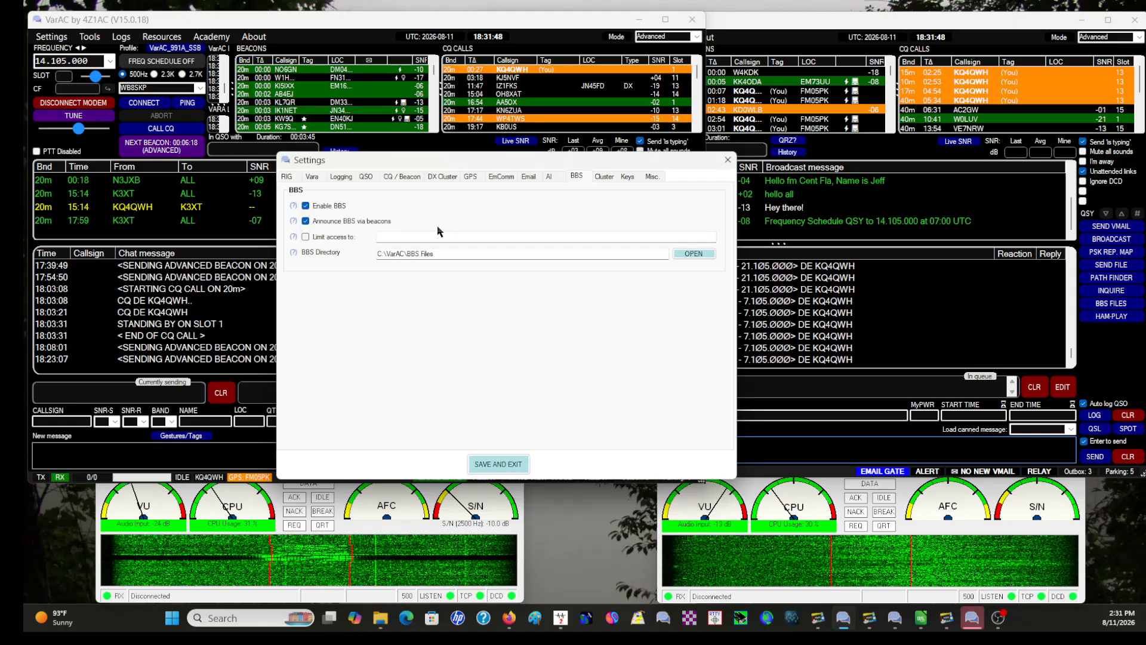
- Review the multi-node cluster, diploma key and miscellaneous settings, and recheck the path finder options in the QSO settings
left_click(608, 177)
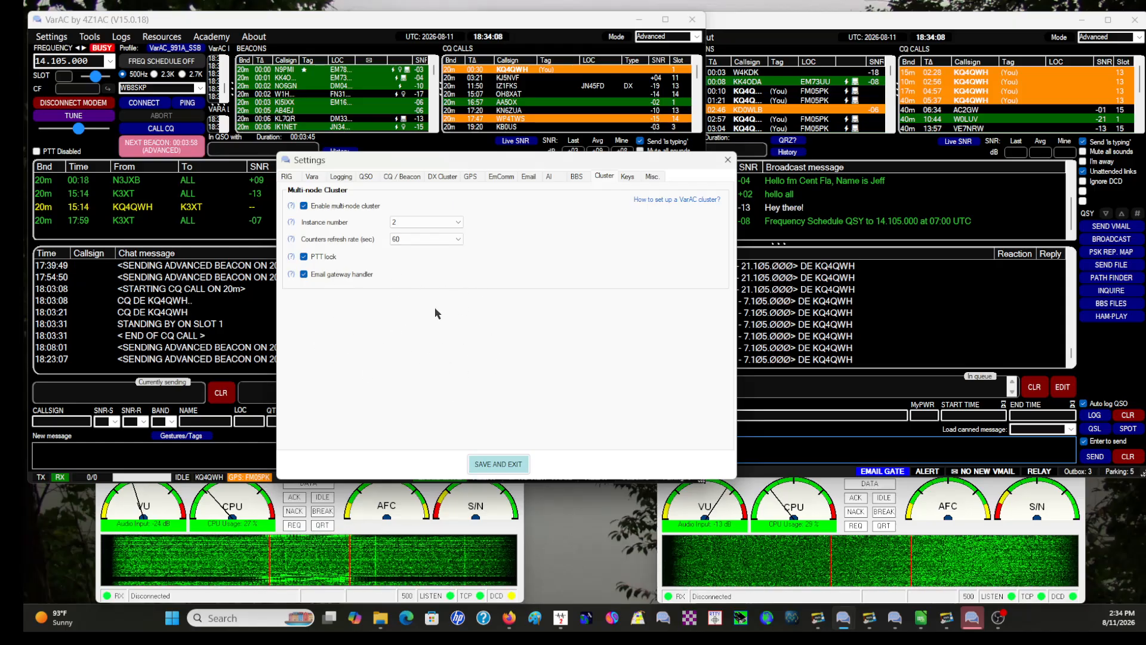
left_click(627, 176)
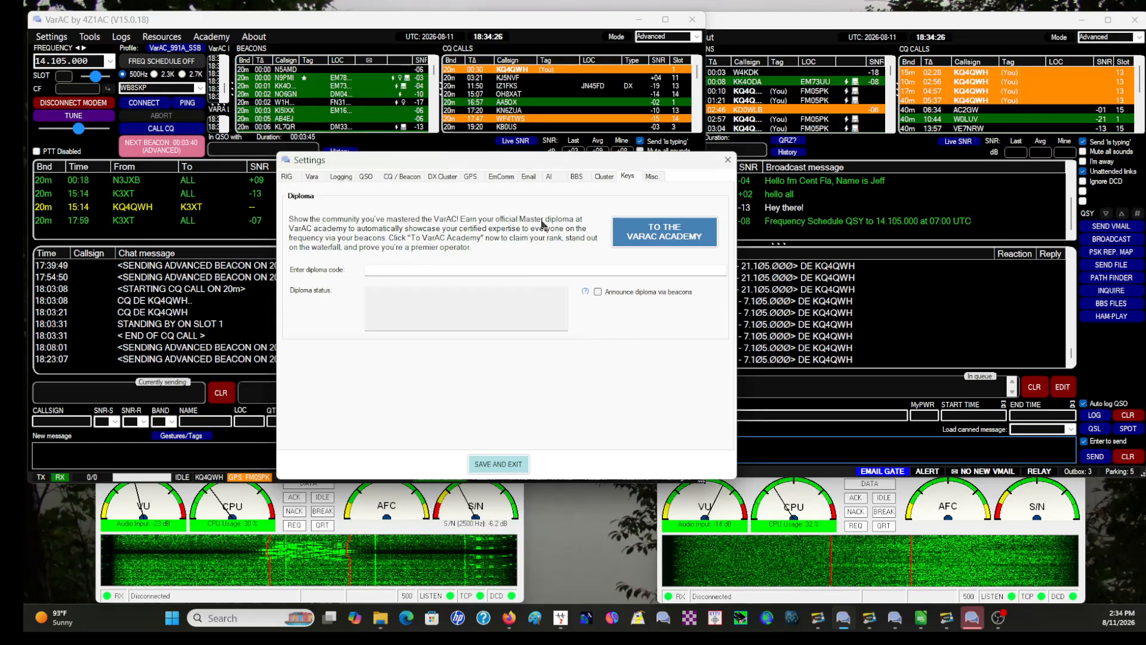
left_click(653, 177)
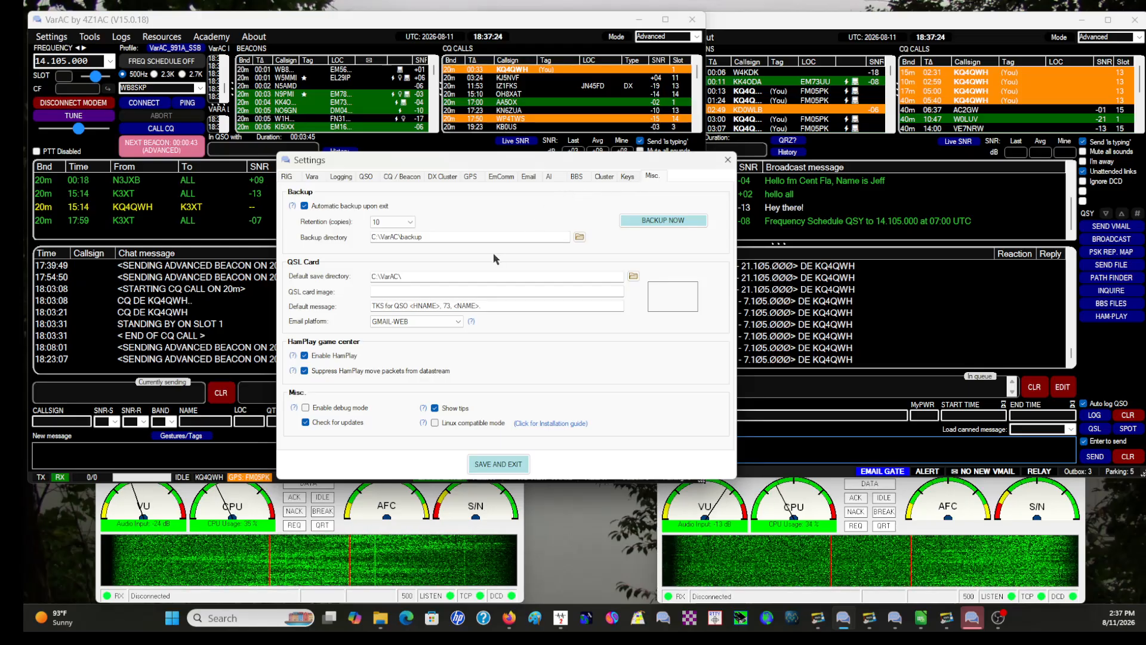
left_click(366, 177)
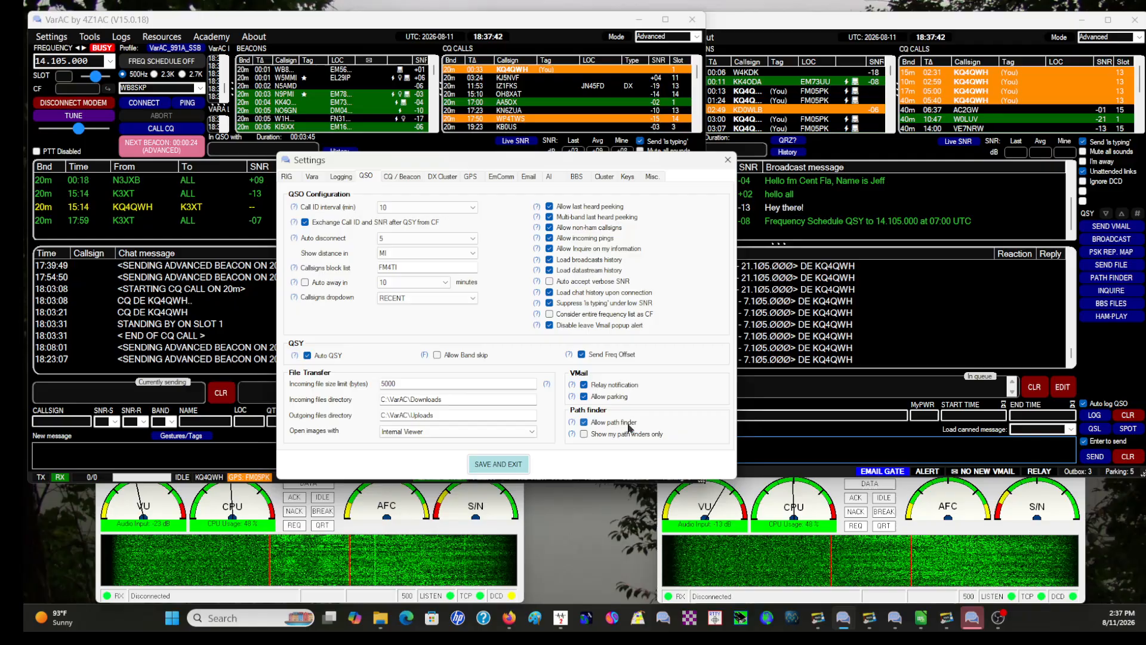
- Close the settings without saving and pause the beacon
left_click_drag(496, 160, 633, 256)
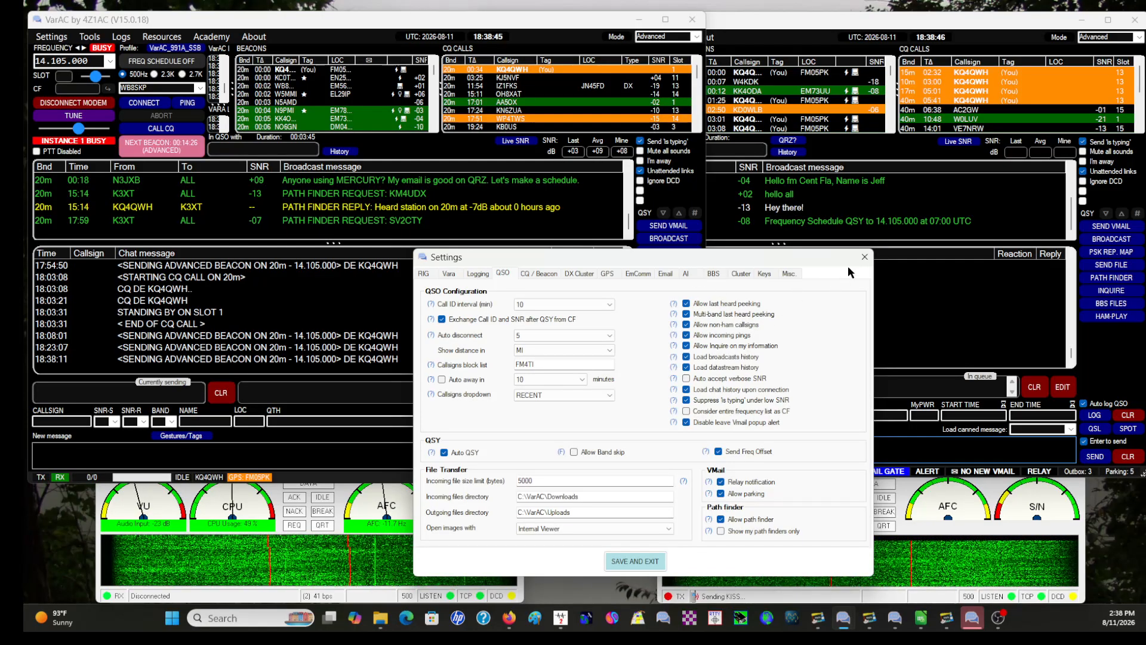
left_click(865, 257)
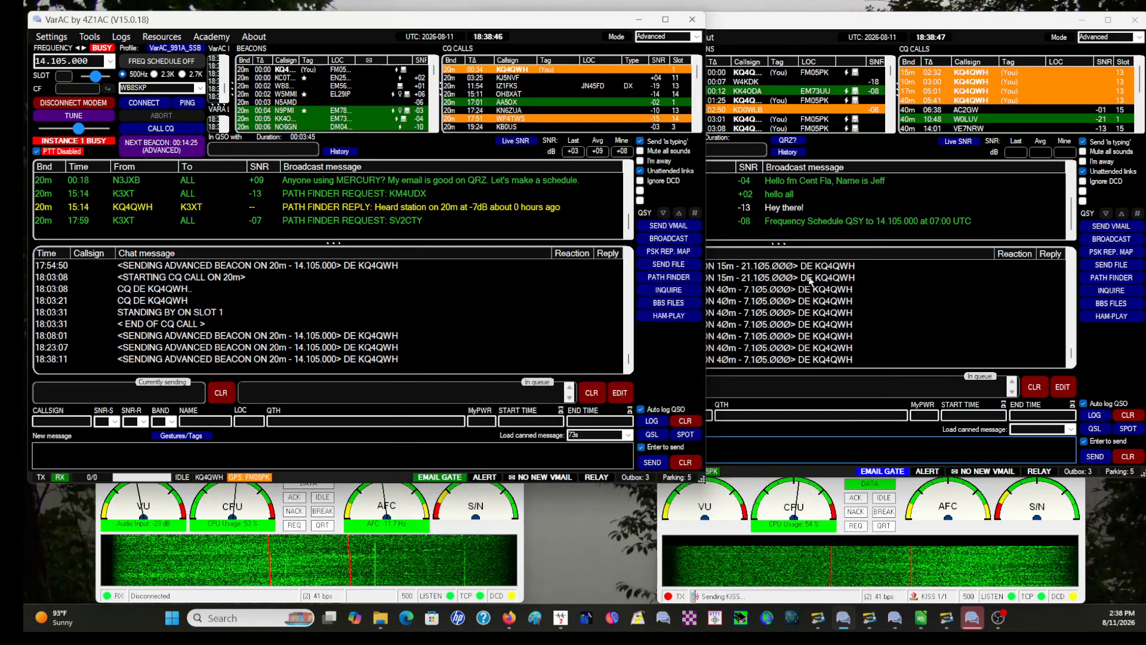
left_click(176, 130)
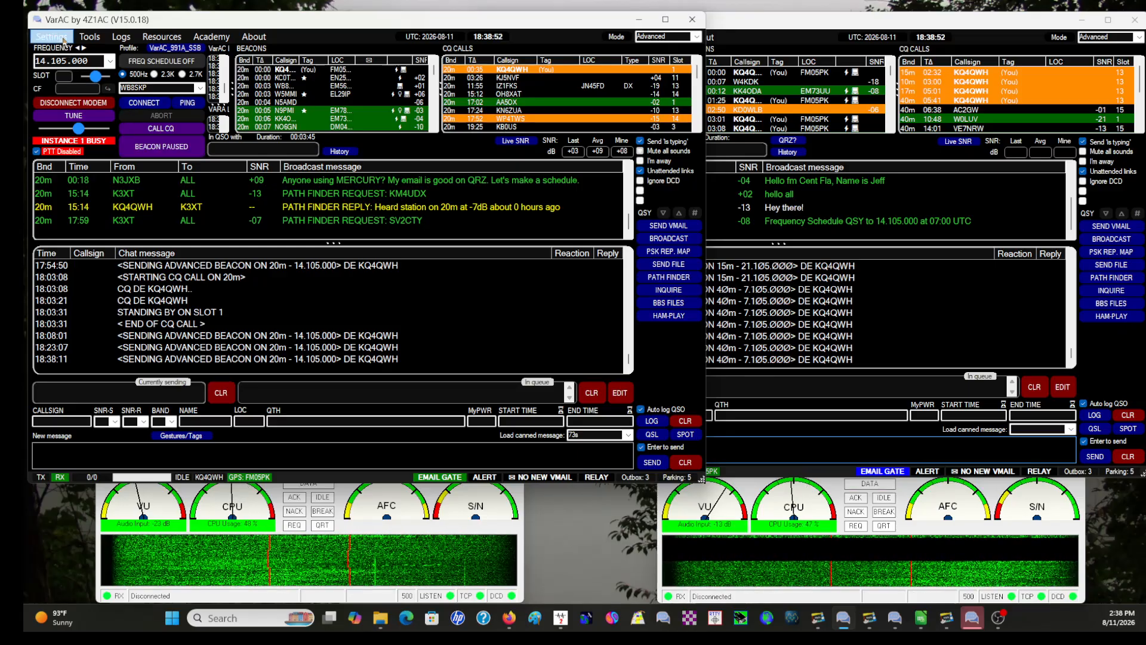
- Review the Appearance and Sounds settings, including colors, sound alerts and narrator options, and close them without saving
left_click(61, 40)
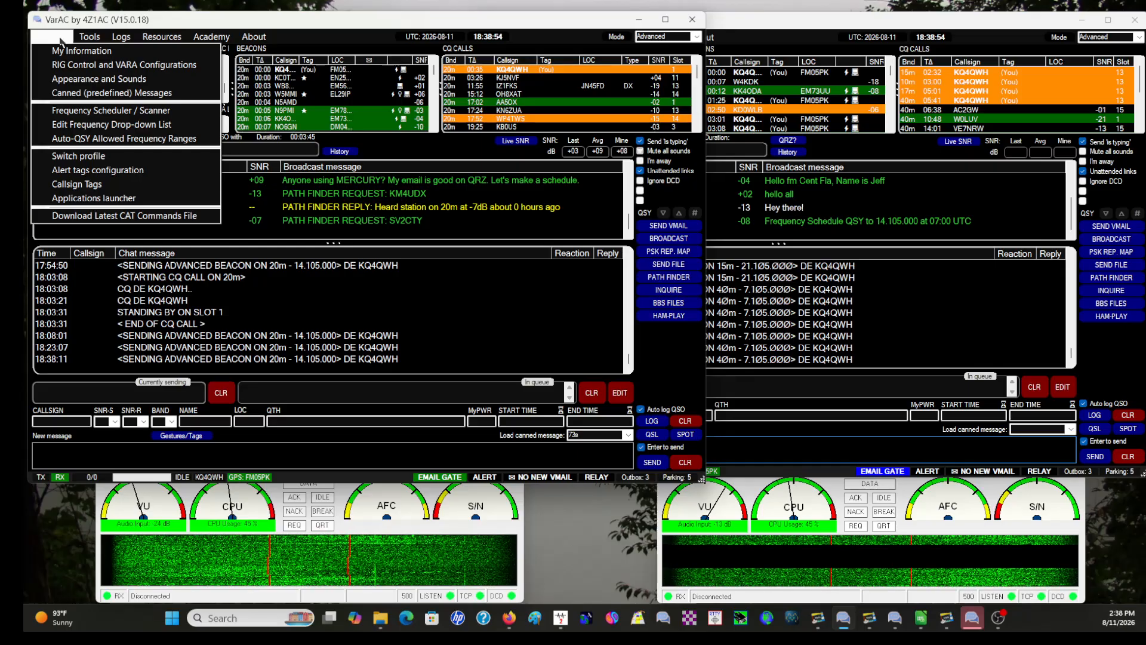
left_click(74, 81)
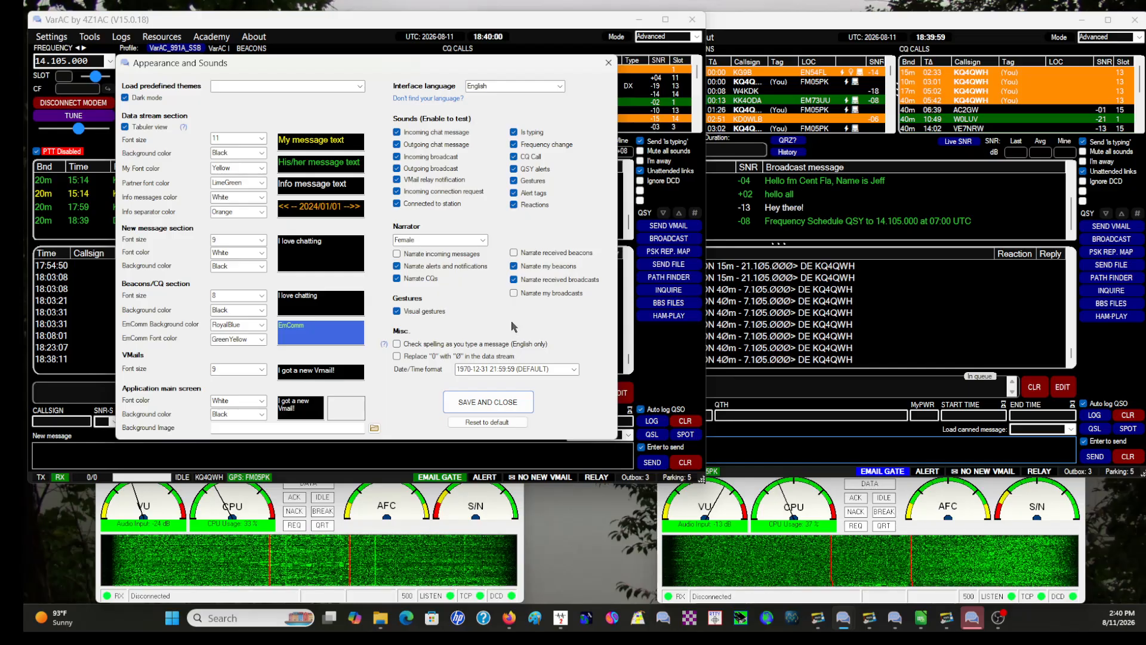
left_click(609, 63)
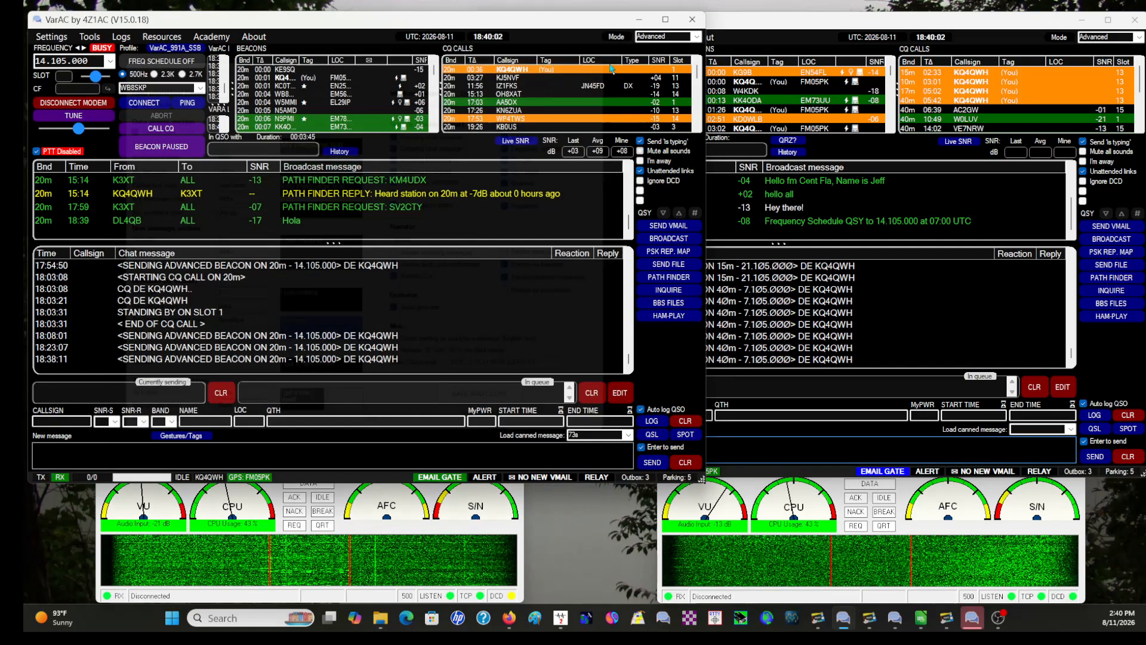
- Review the canned messages, including the welcome message and available tags, and close them without saving
left_click(56, 37)
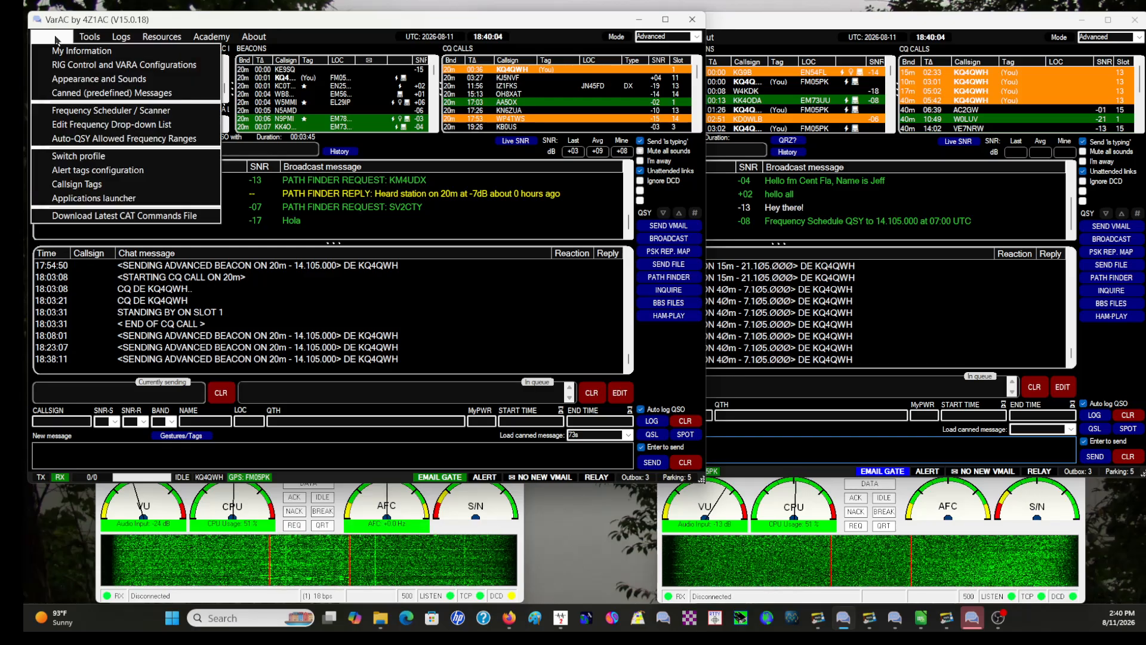
left_click(80, 94)
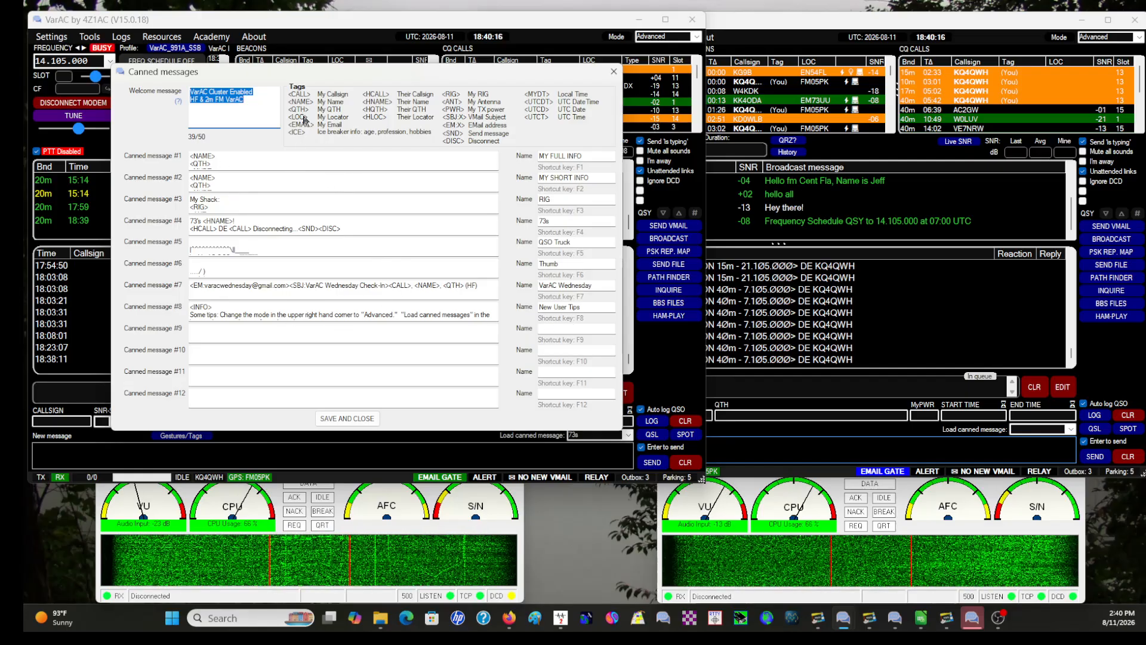
left_click(614, 71)
- Examine the list of preset calling frequencies available in the main frequency selector without changing the frequency
left_click(51, 36)
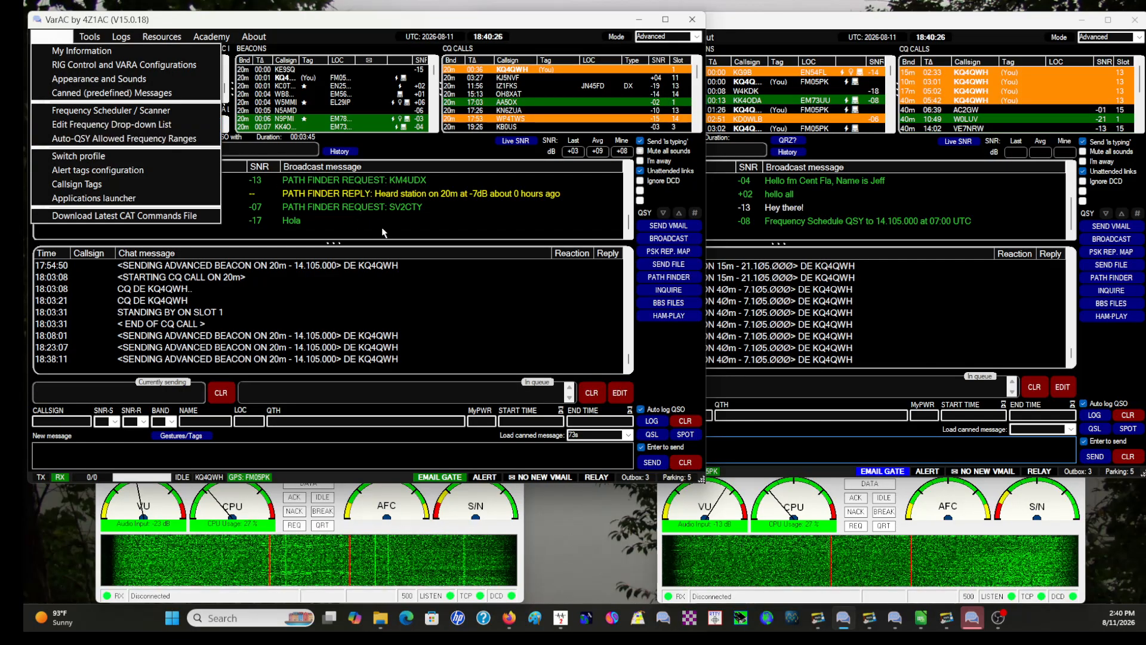
left_click(472, 304)
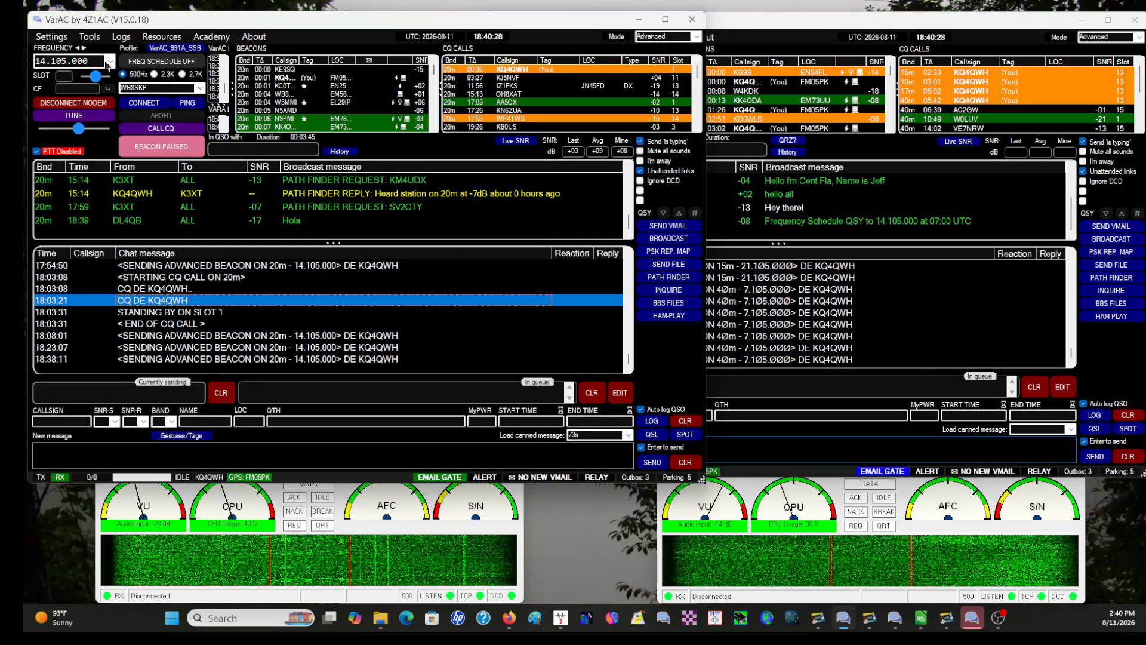
left_click(110, 65)
left_click(110, 62)
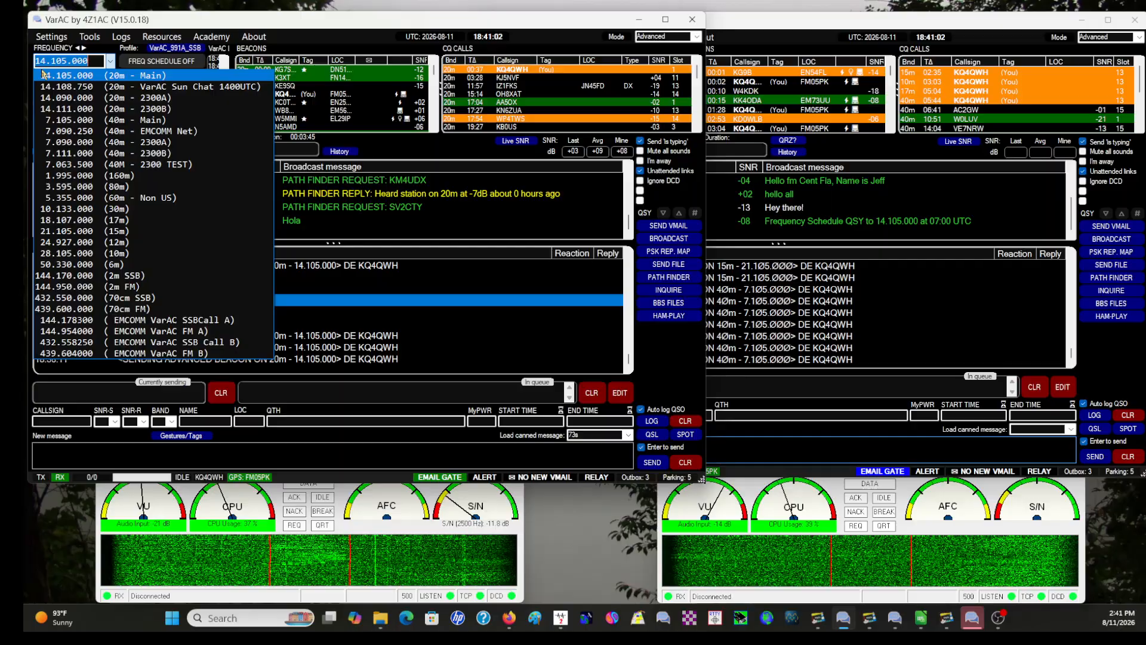
left_click(57, 38)
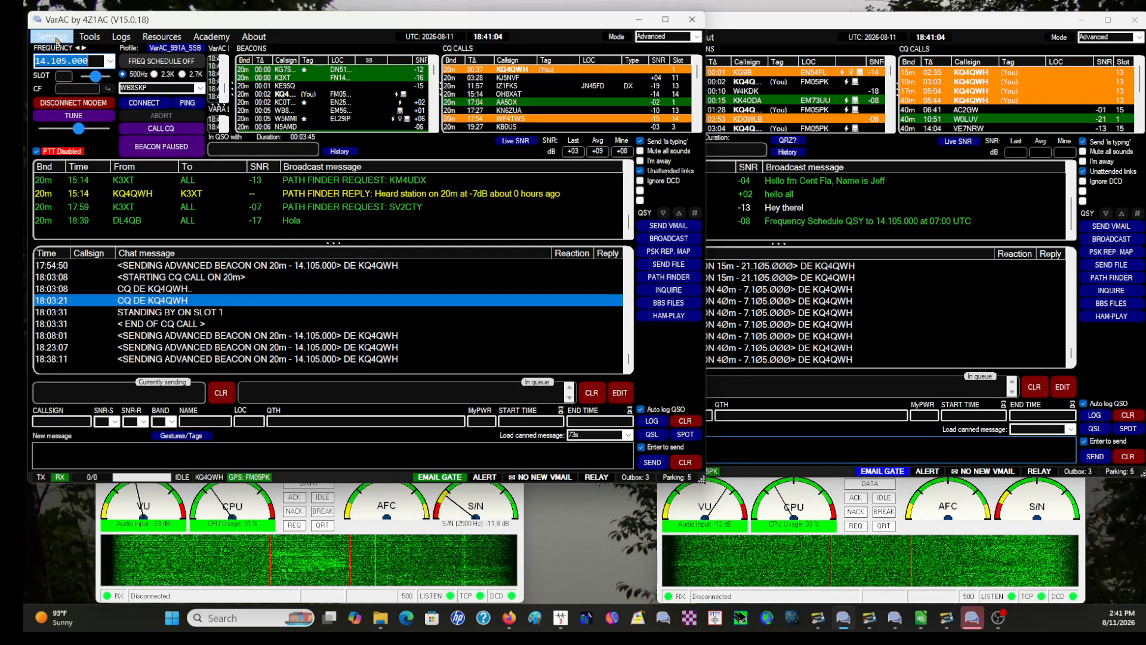
- Open the editable frequency list file, check its instructions and entry format, and close it
left_click(57, 38)
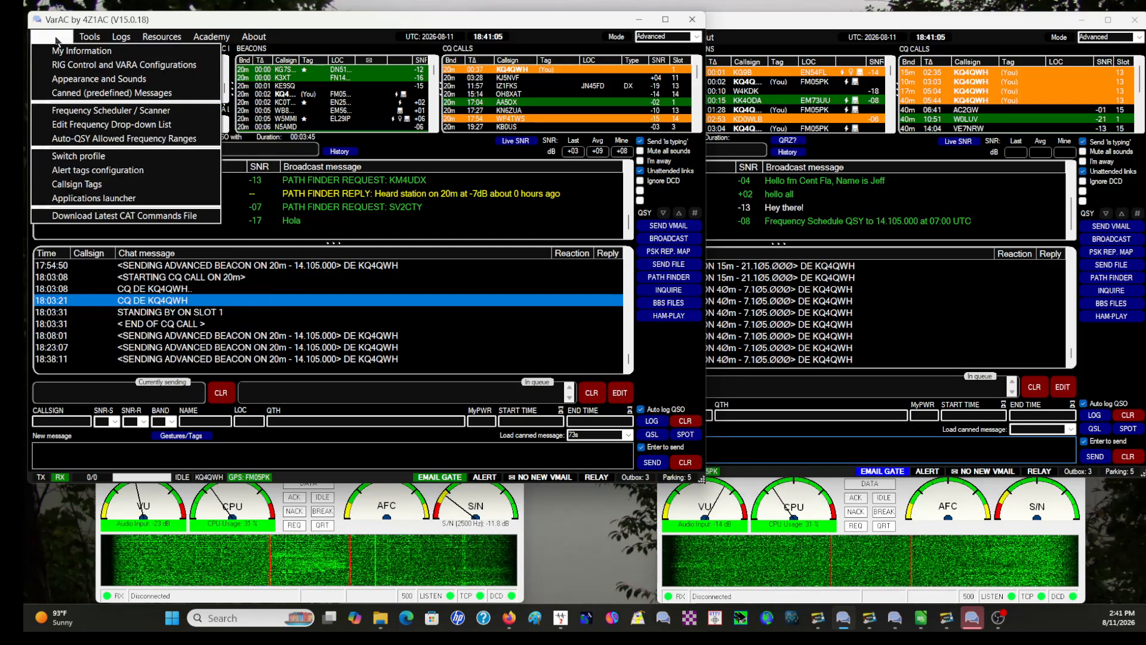
left_click(95, 127)
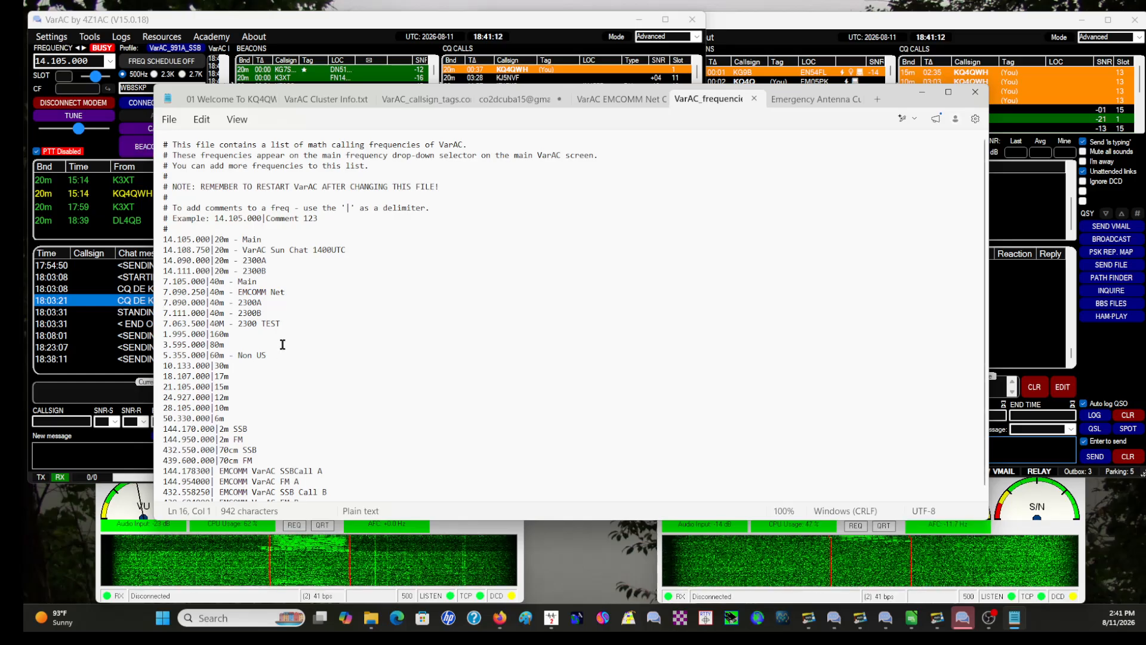
left_click(969, 94)
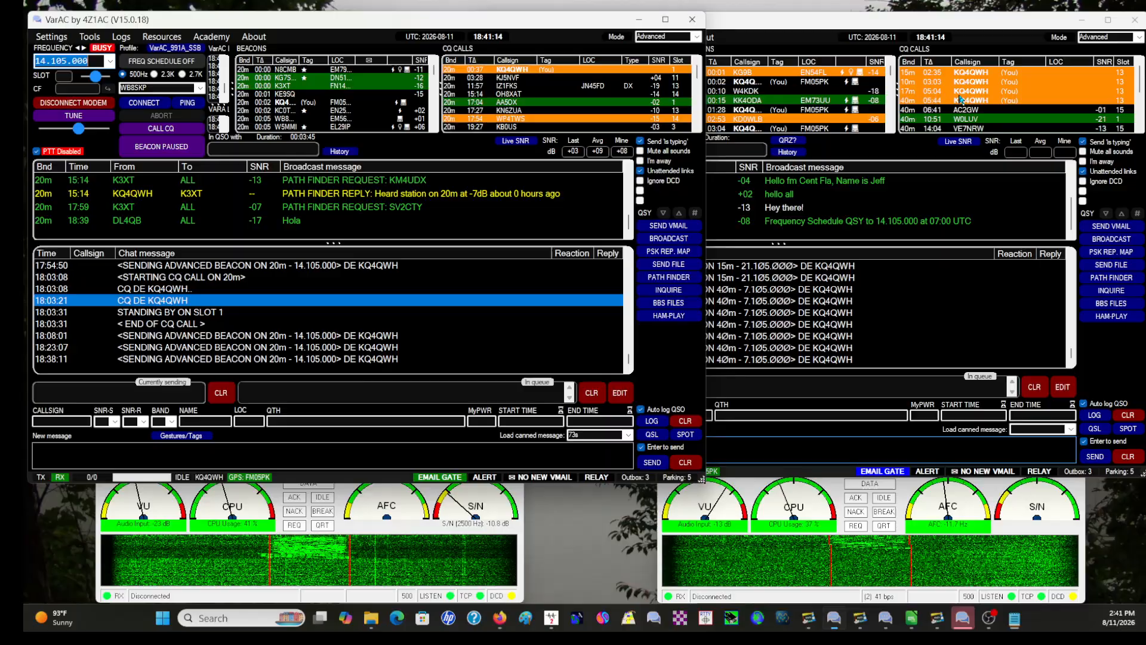
- Review the frequency scheduler and scanner settings, and close them without saving
left_click(52, 37)
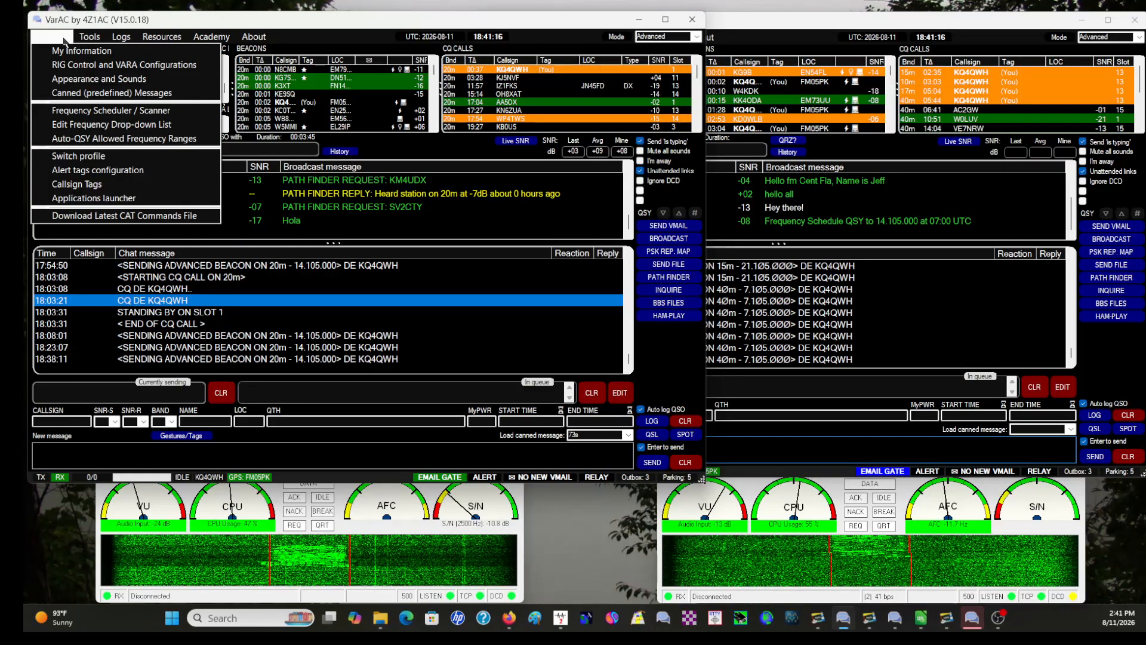
left_click(78, 110)
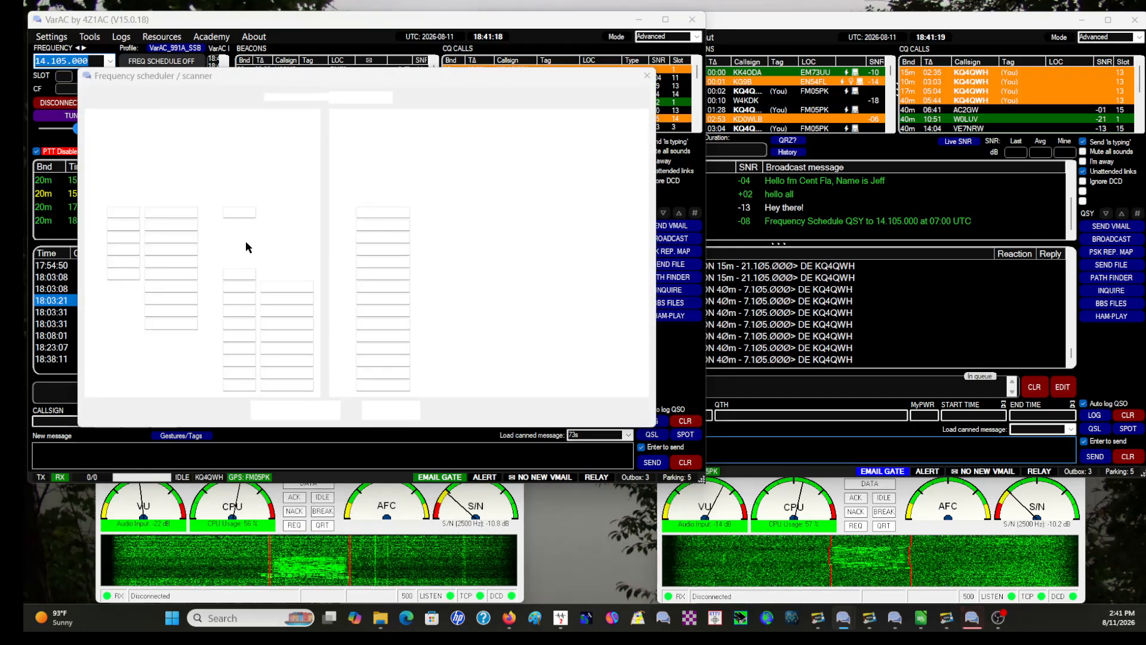
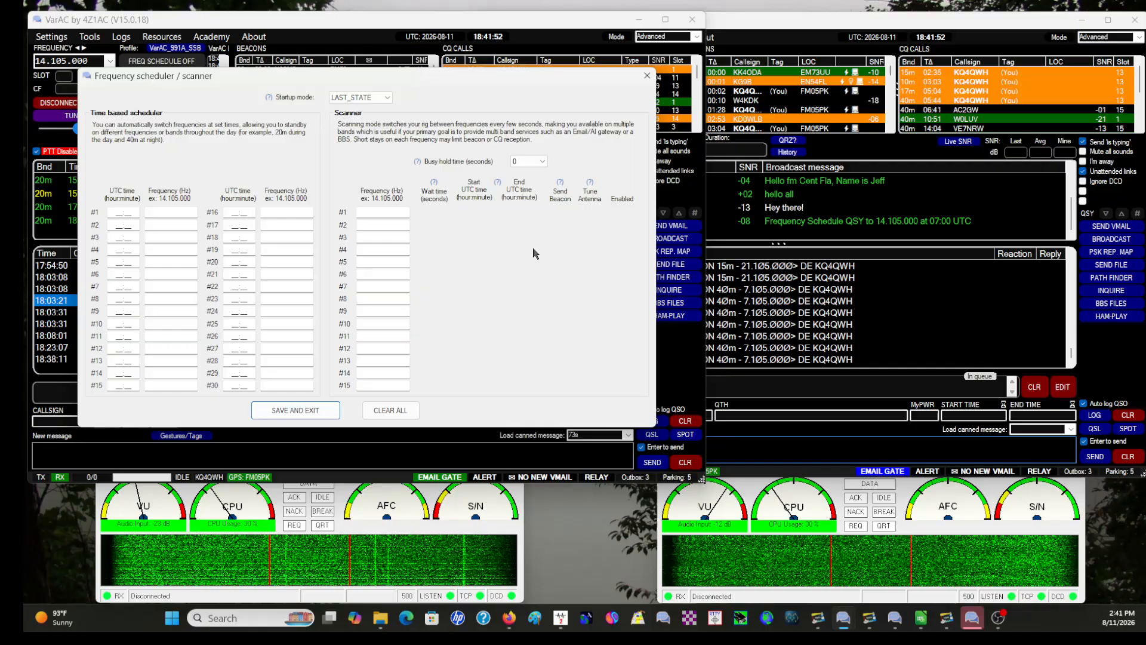
left_click(645, 76)
- Review the available VarAC profiles down to VarAC.ini, and close the profile switcher without switching profiles
left_click(52, 37)
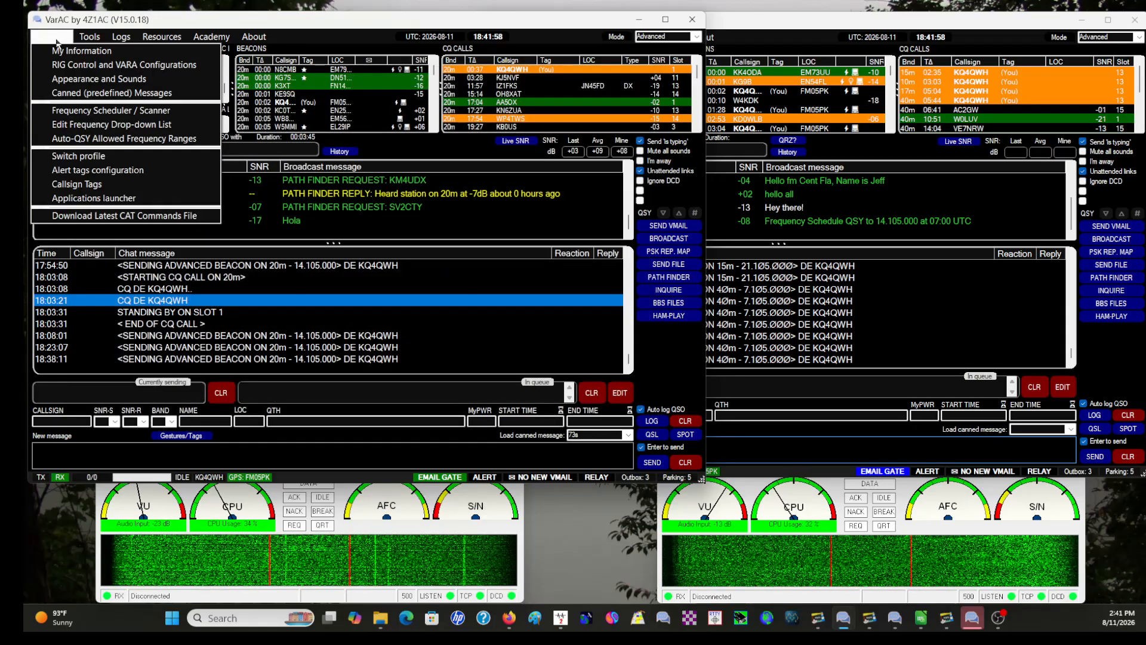
left_click(98, 158)
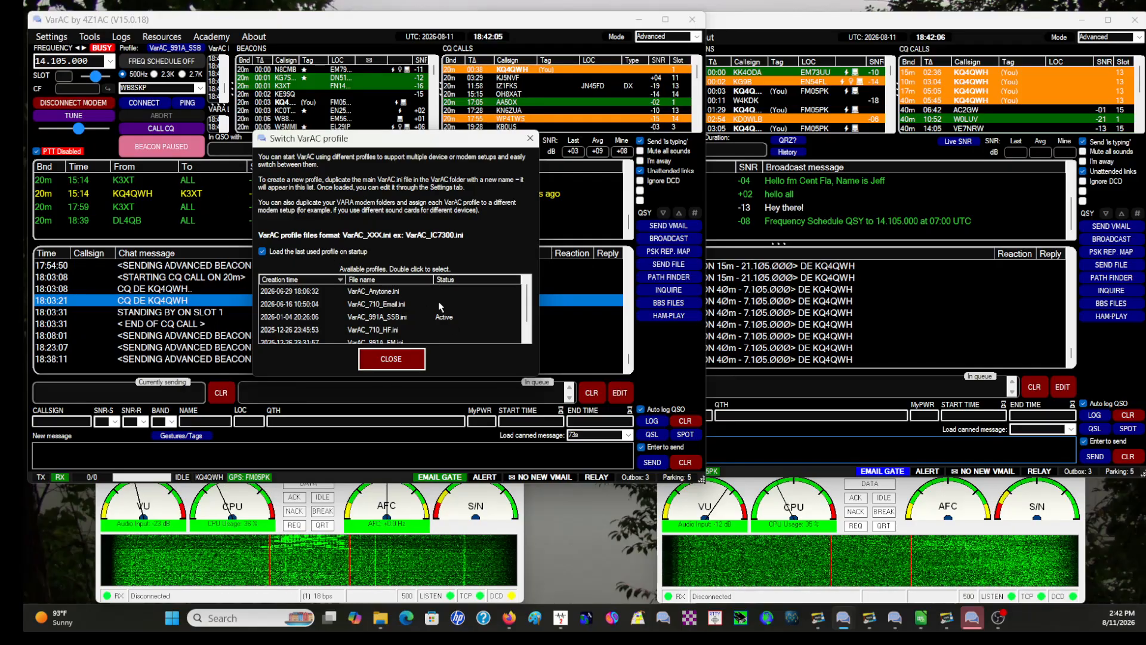
scroll(420, 307, "down", 1)
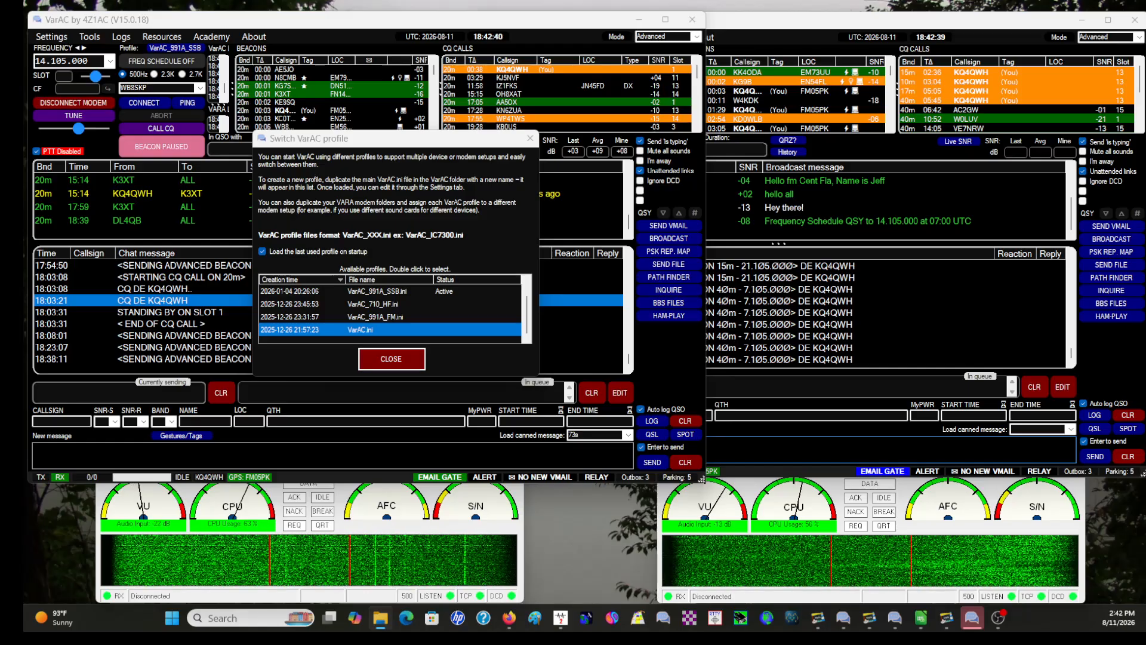
left_click_drag(24, 90, 645, 63)
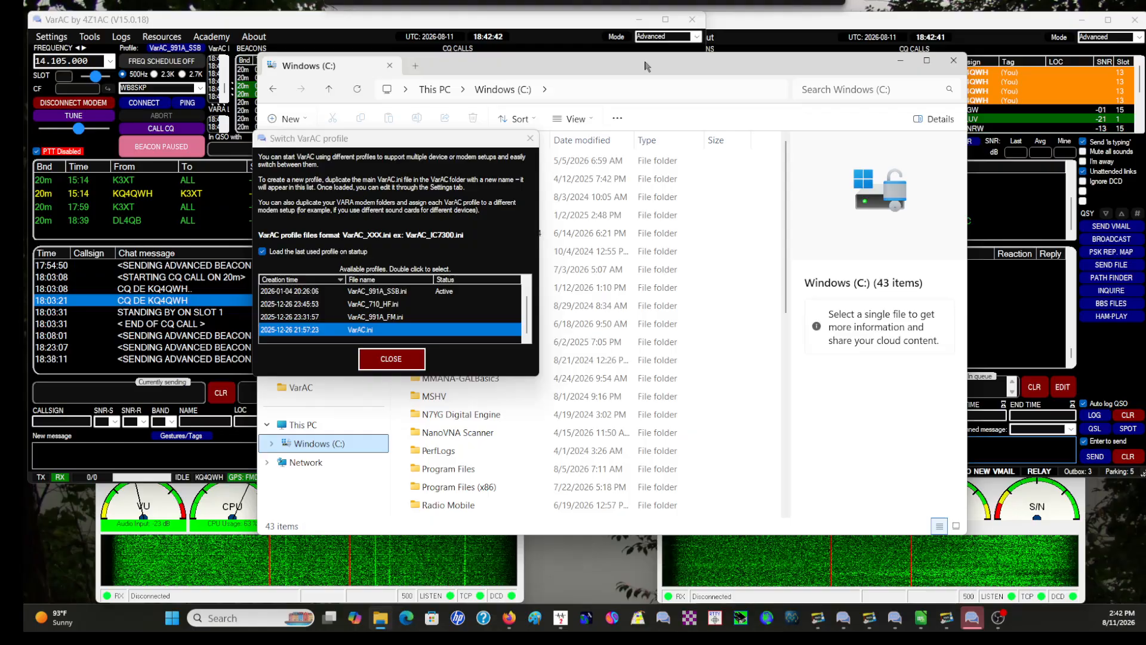
left_click(393, 360)
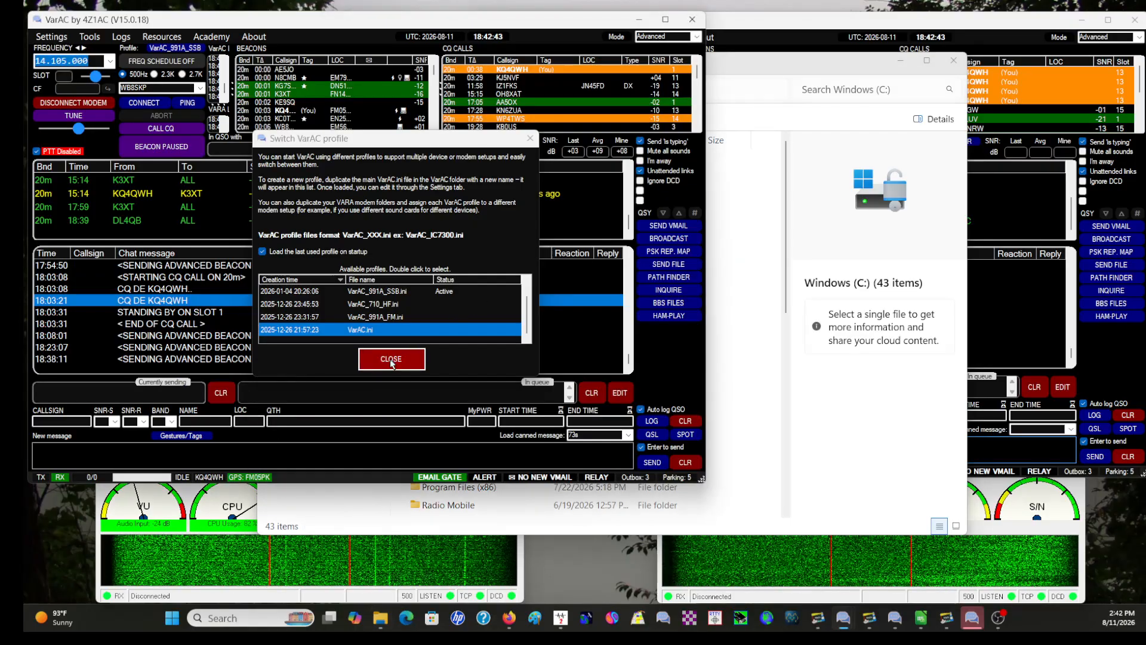
- Switch to File Explorer and find the profile configuration files in the C:\VarAC folder
left_click(946, 489)
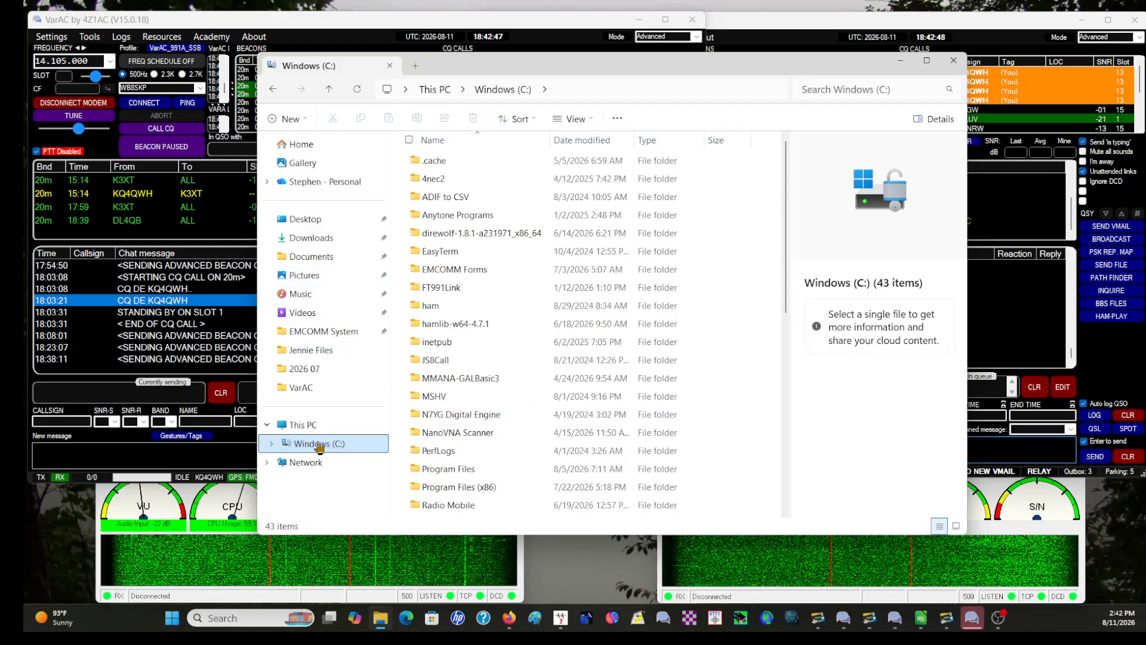
scroll(478, 362, "down", 7)
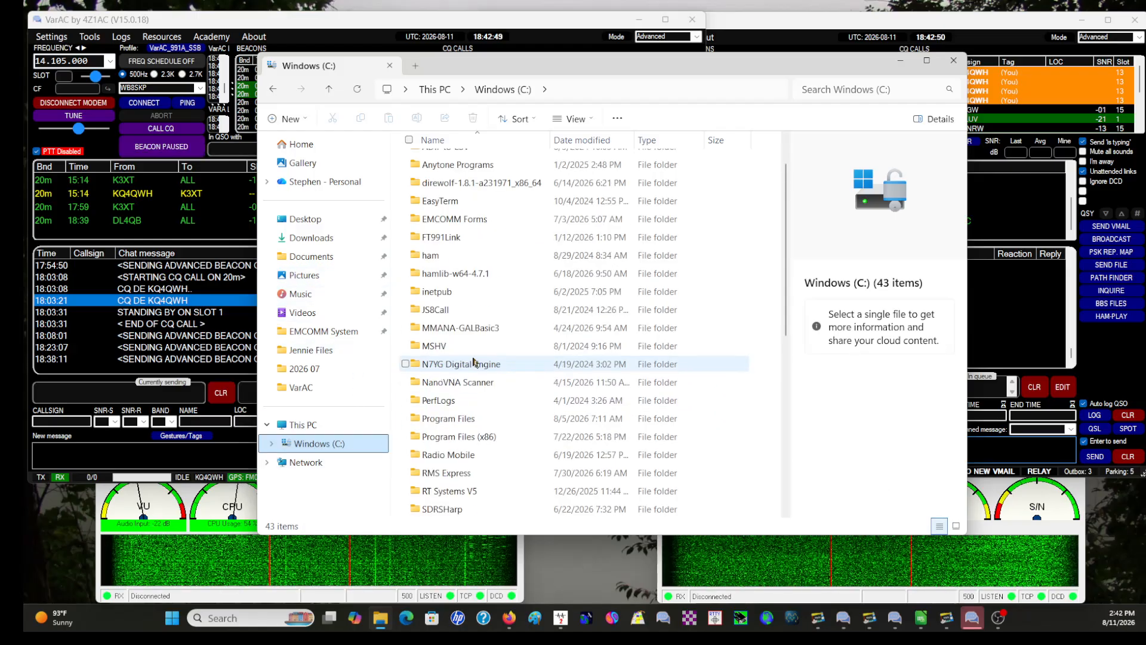
left_click(432, 456)
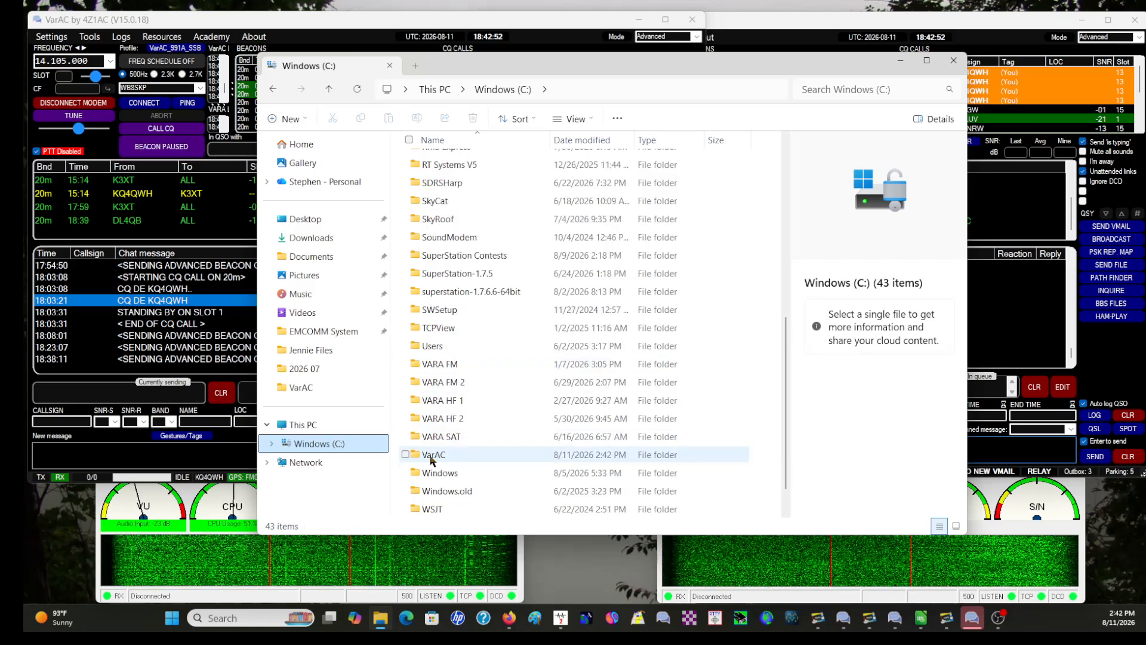
double_click(431, 458)
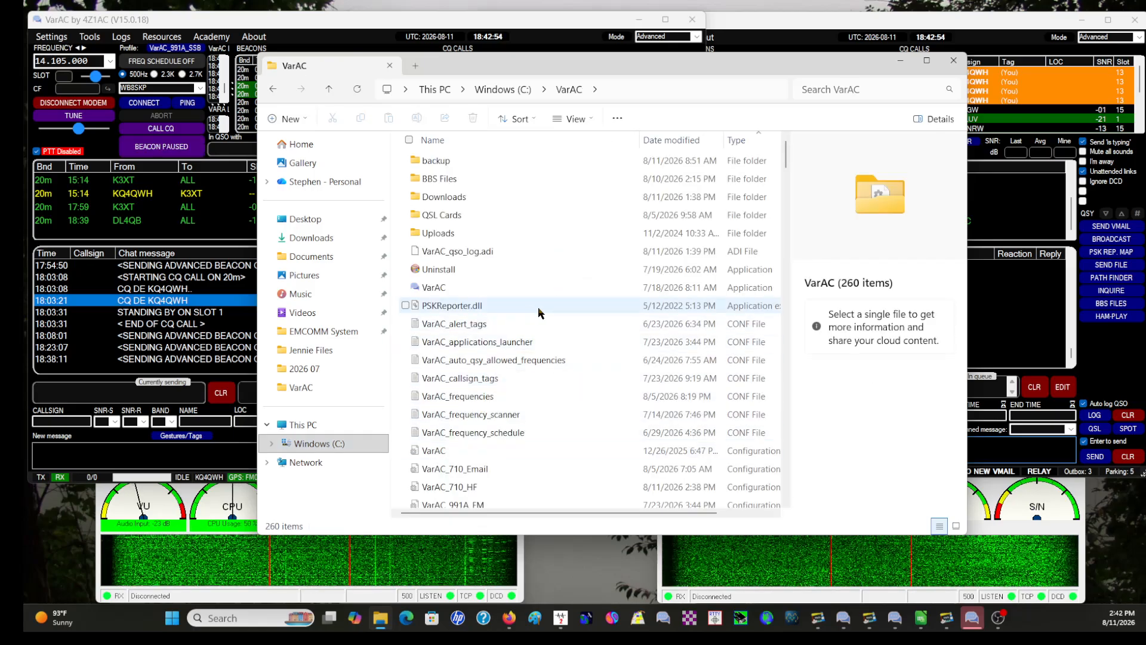
scroll(540, 309, "down", 4)
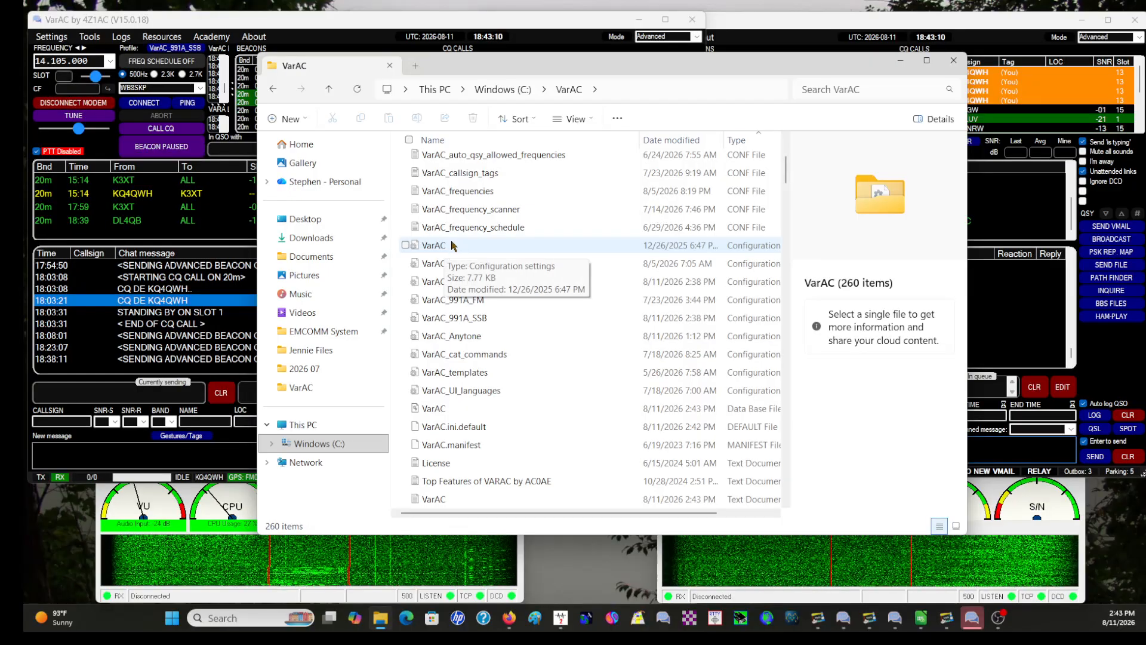
- Check the file operations available for duplicating the base VarAC configuration file, dismiss them and close File Explorer
right_click(435, 248)
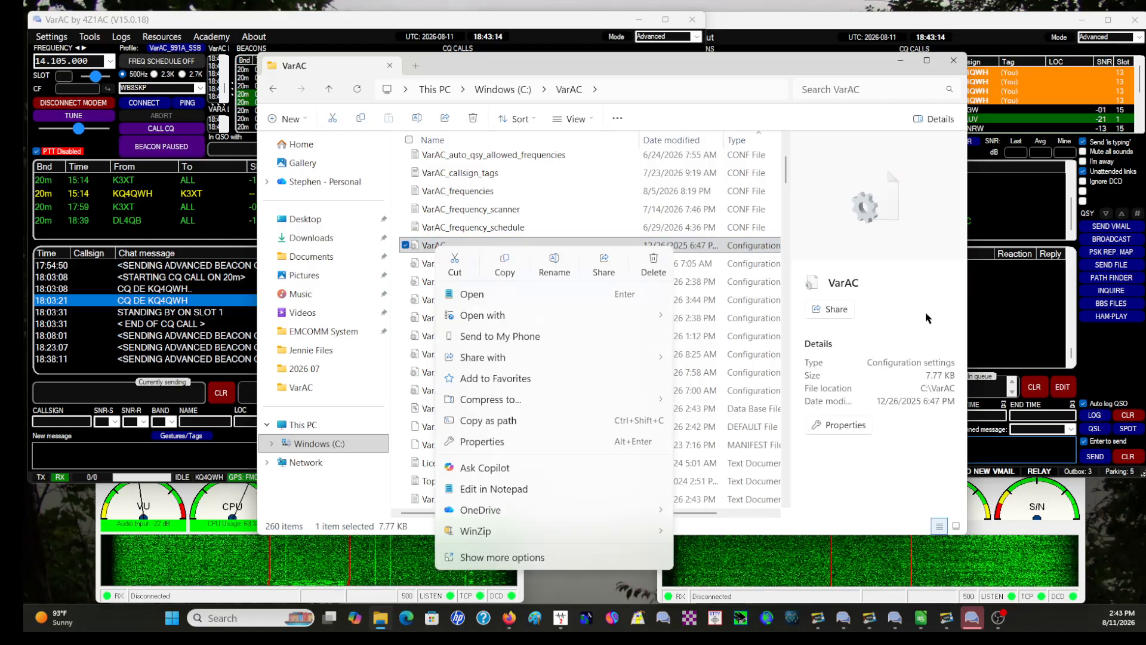
left_click(567, 210)
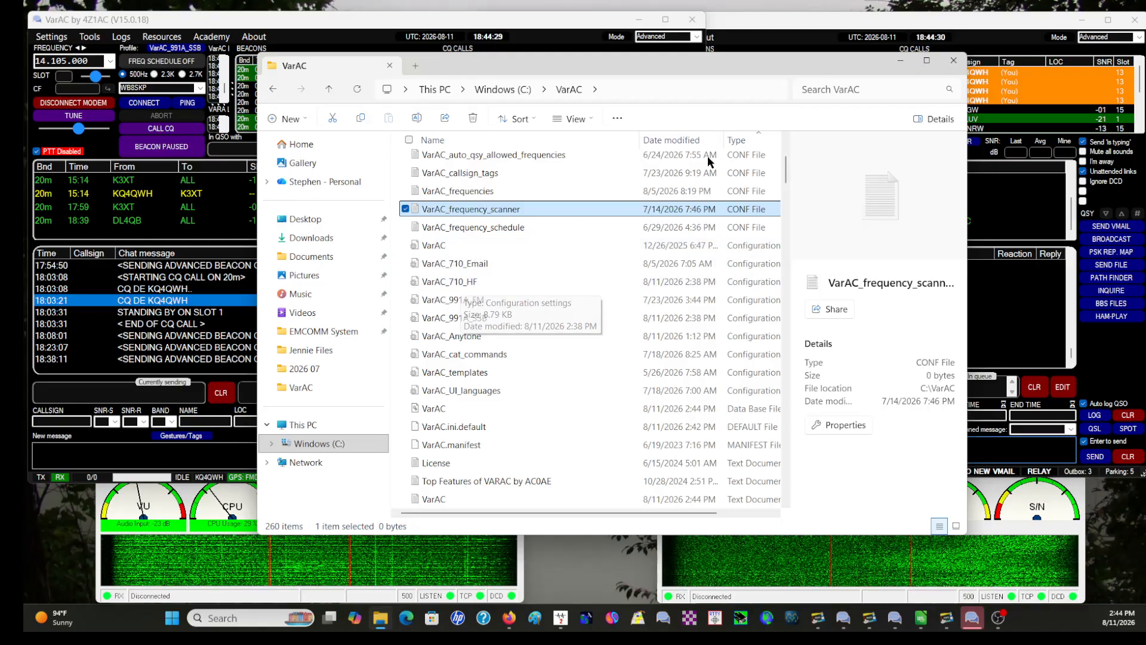
left_click(954, 66)
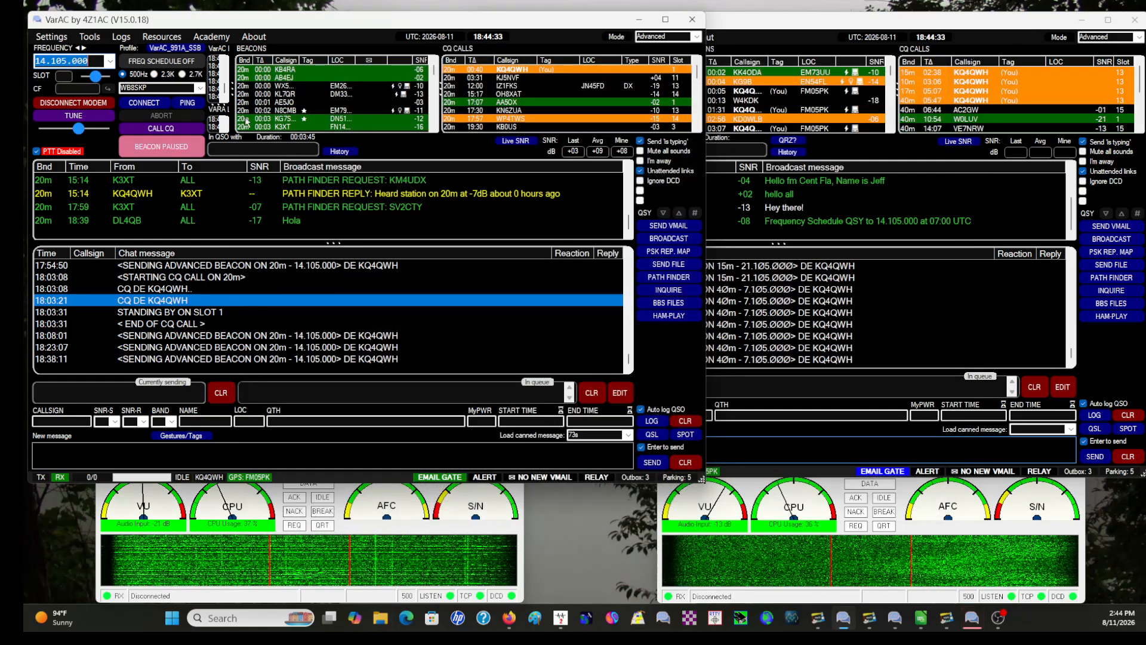
- Recheck VarAC.ini in the list of available profiles, and leave the active profile in use
left_click(51, 37)
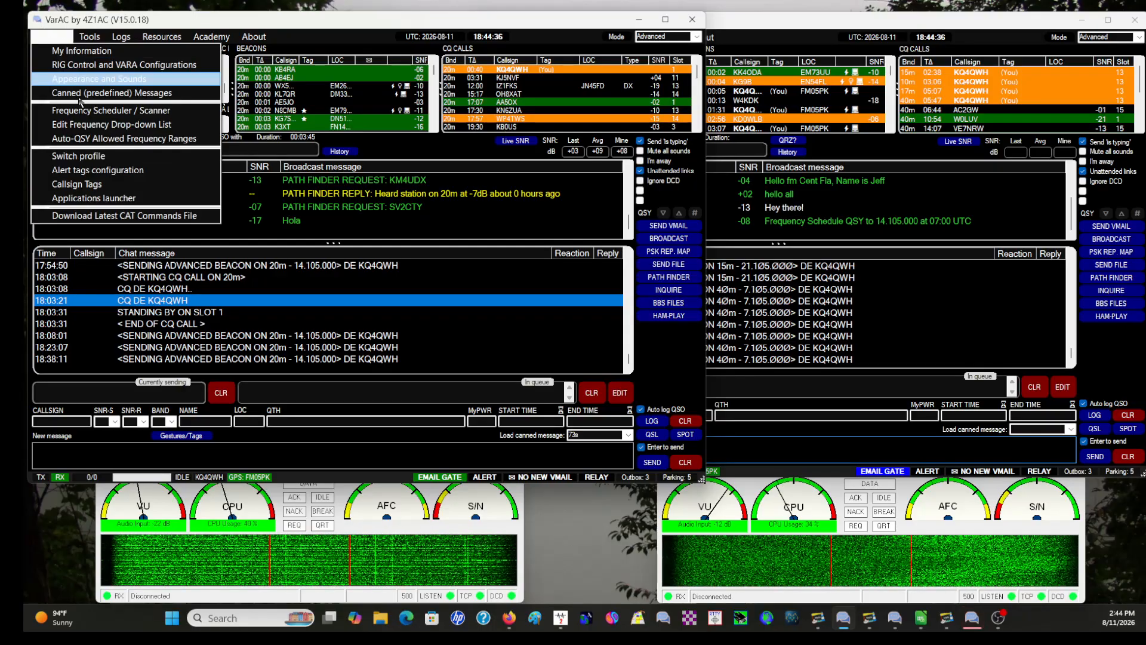
left_click(87, 158)
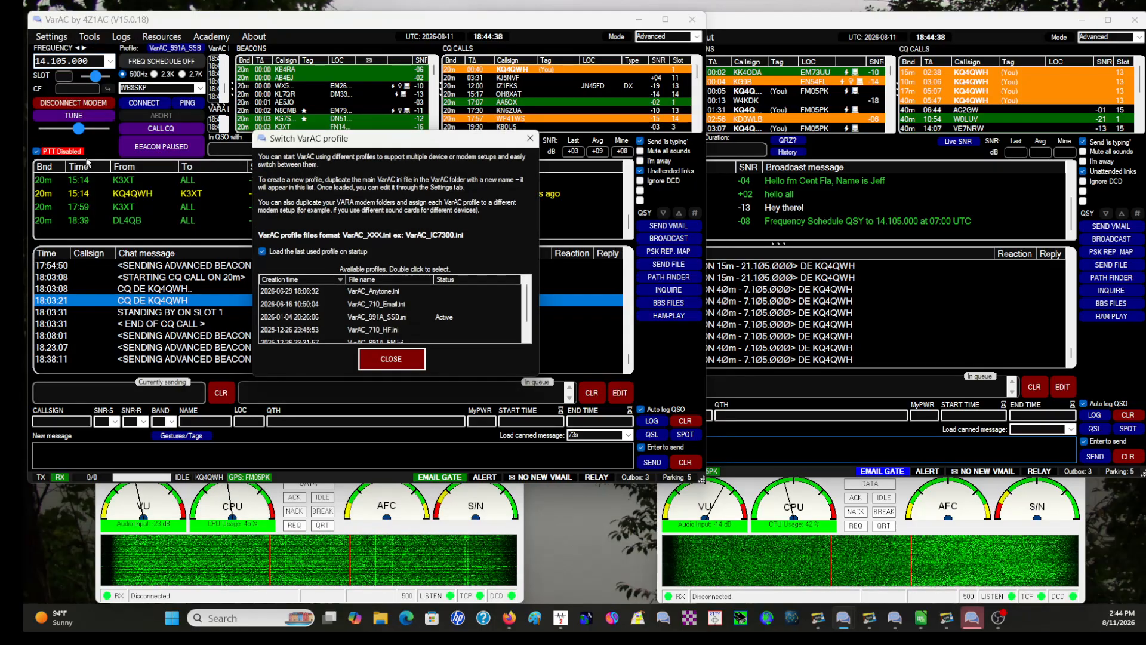
scroll(385, 325, "down", 1)
left_click(385, 329)
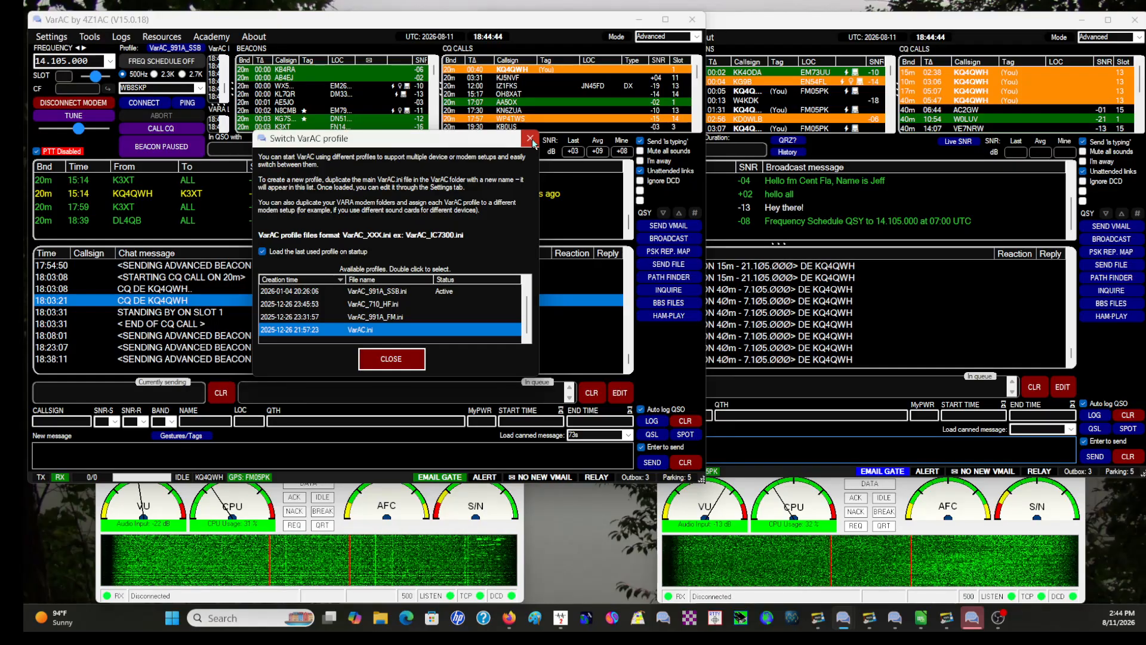
left_click(398, 358)
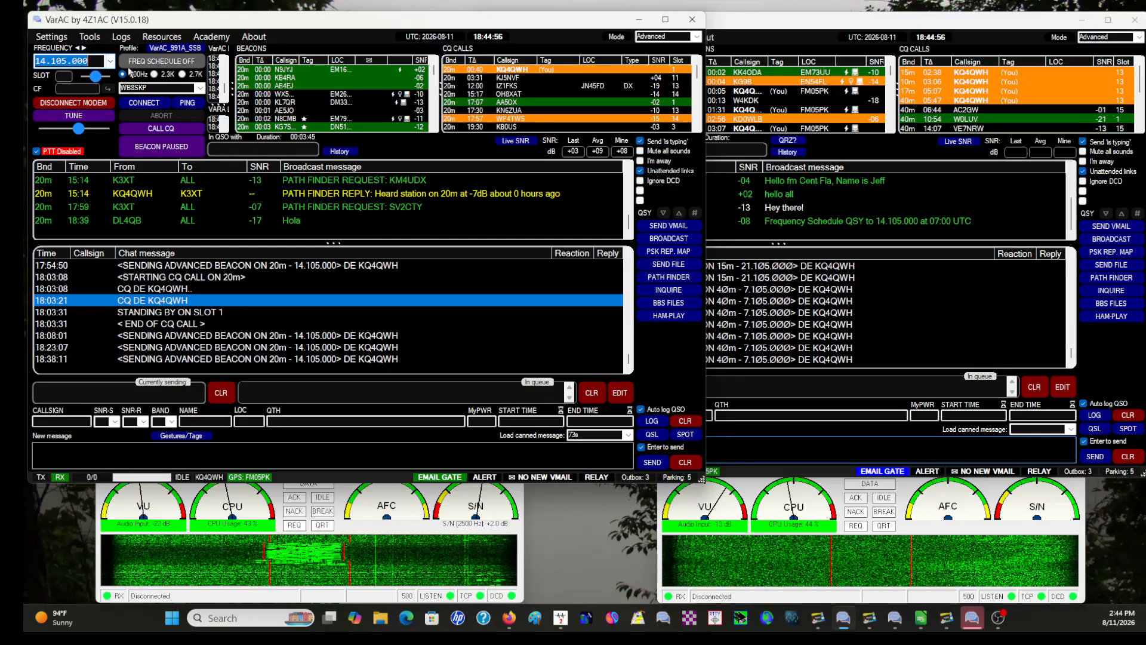
mouse_move(127, 69)
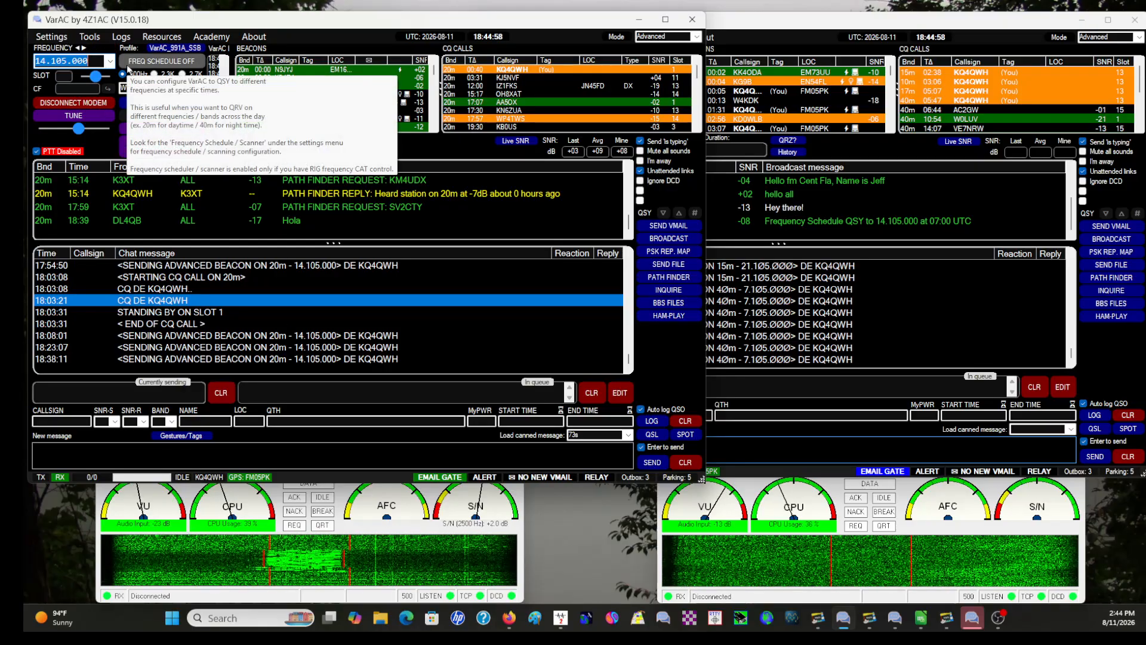